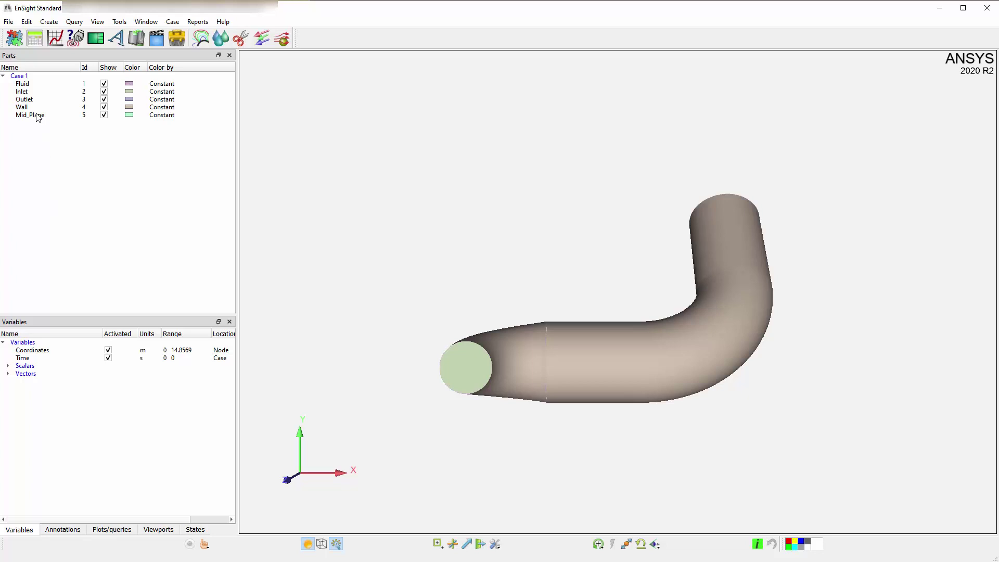
Step: Select Case 1 so Fluid, Inlet, Outlet, Wall and Mid_Plane are all selected
left_click(17, 77)
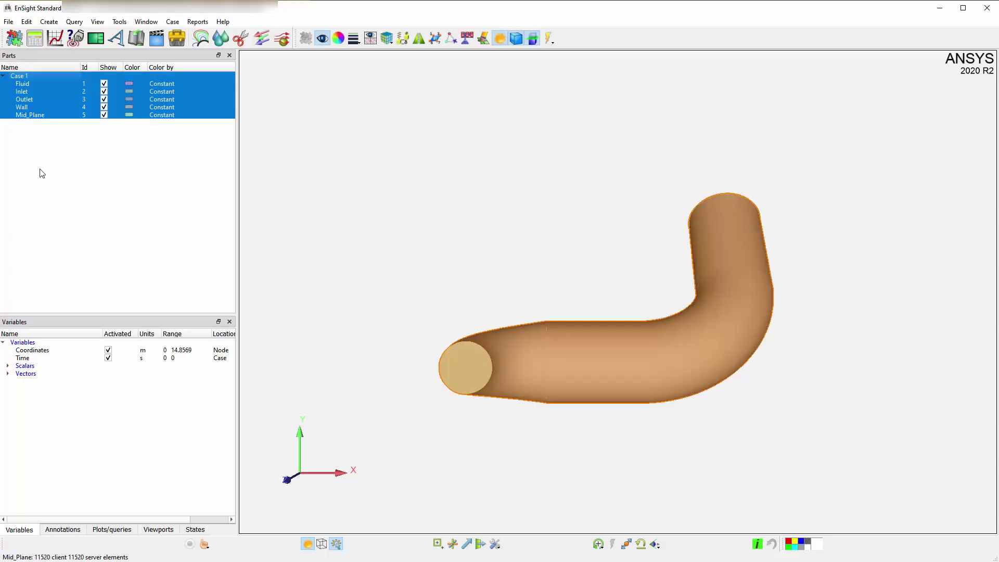
Step: Open the Calculator and flip to the general expression page, then back to predefined functions
left_click(35, 39)
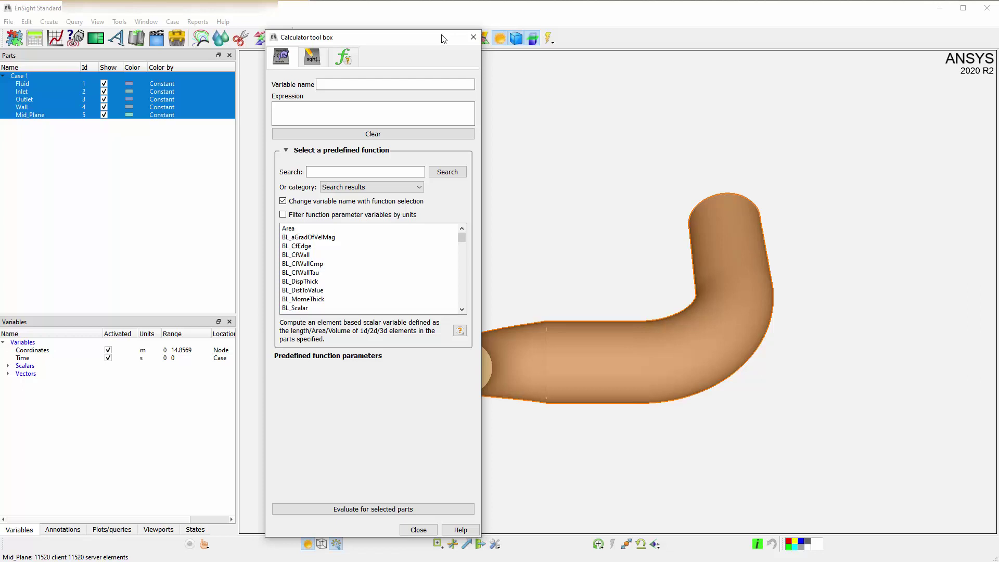
left_click(314, 57)
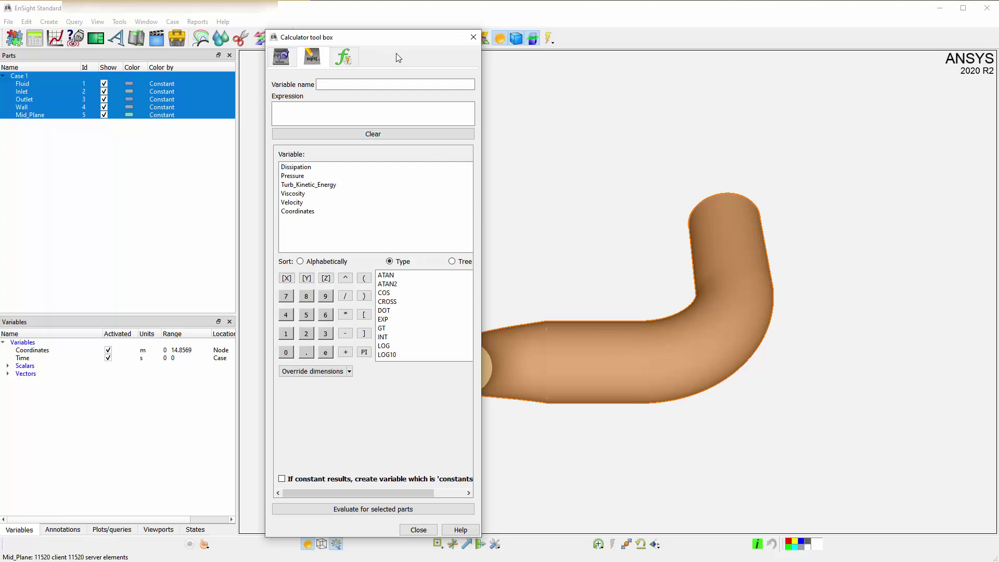
left_click(284, 55)
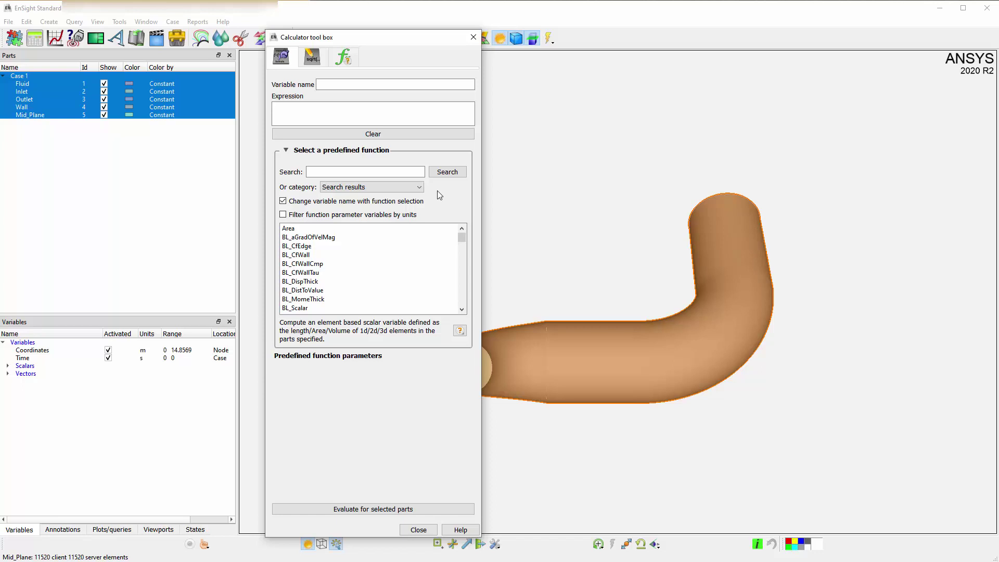
Step: Search the functions for 'Mean' and pick SpaMean from the results
left_click(412, 172)
type("Mean")
key("Return")
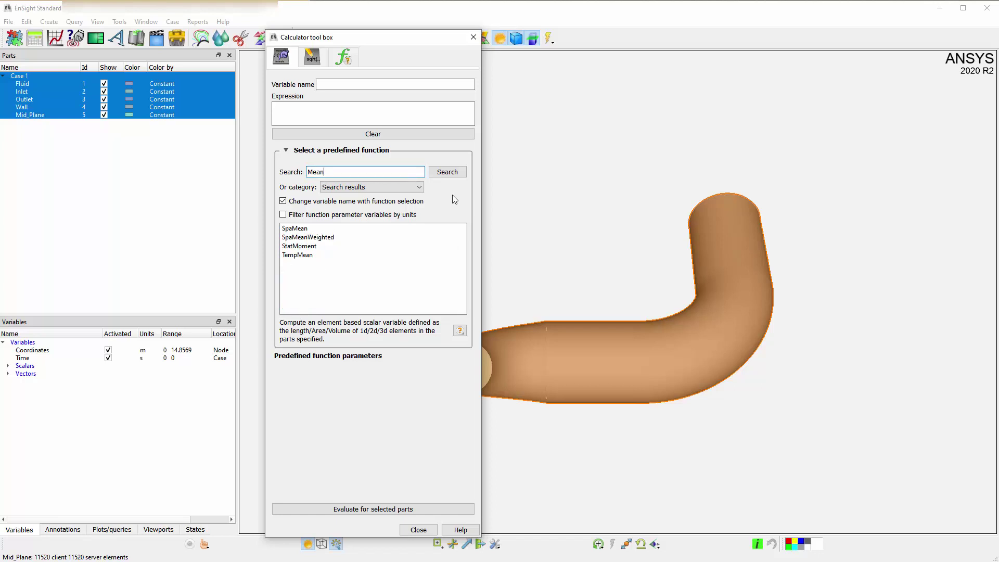
left_click(309, 229)
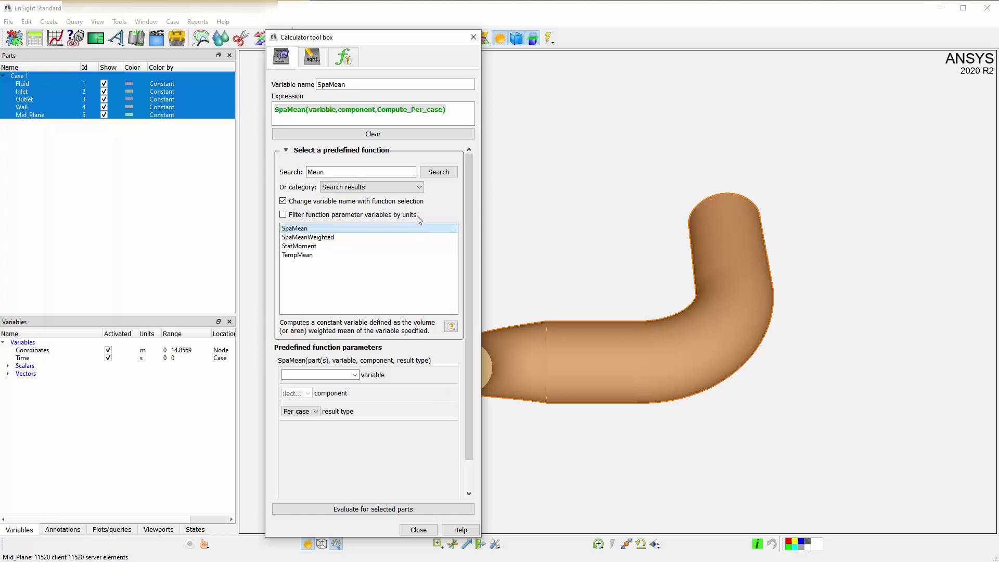
Step: Browse the Statistics, Boundary layer and Force and moment function categories
left_click(416, 187)
left_click(352, 285)
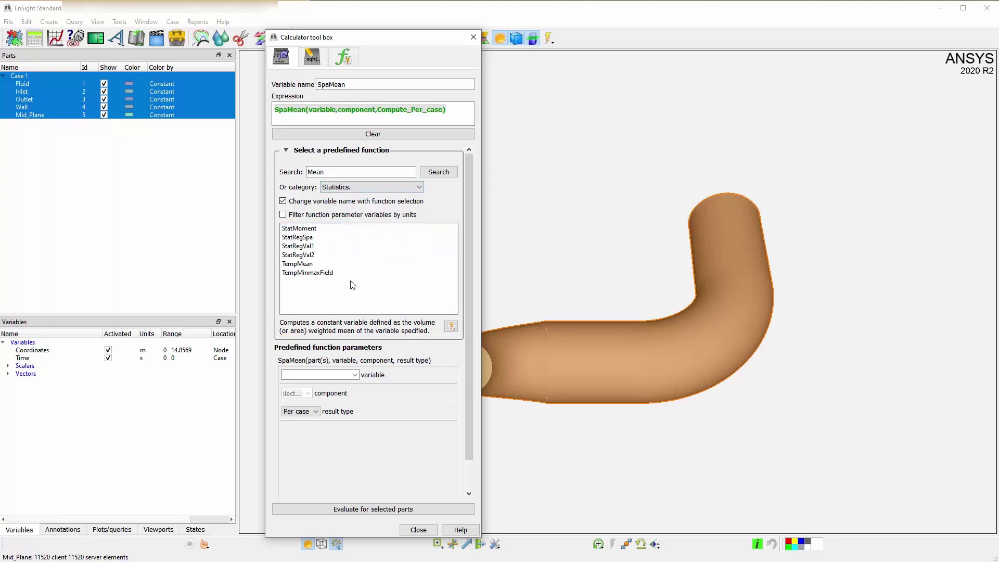
left_click(419, 187)
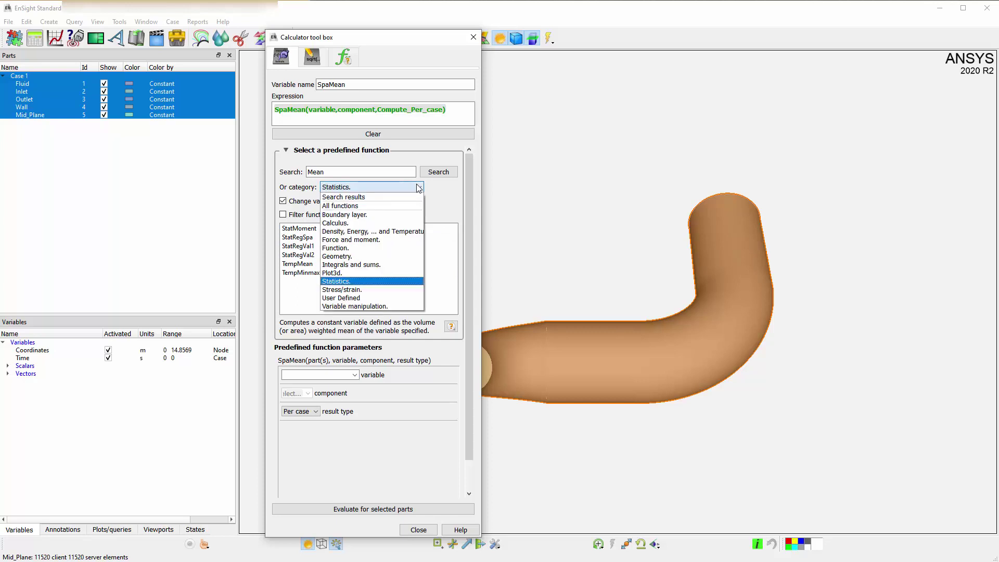
left_click(400, 217)
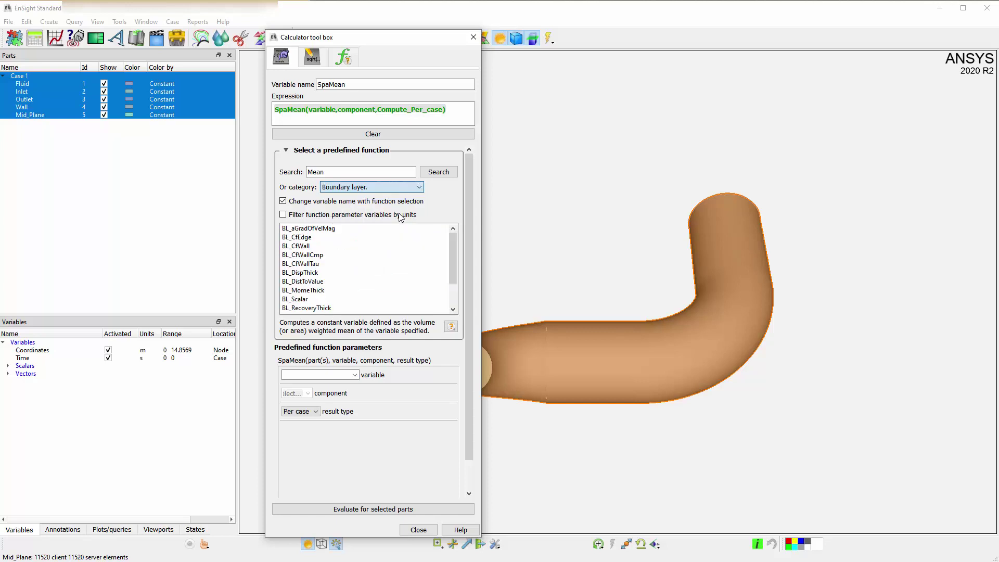
left_click(420, 185)
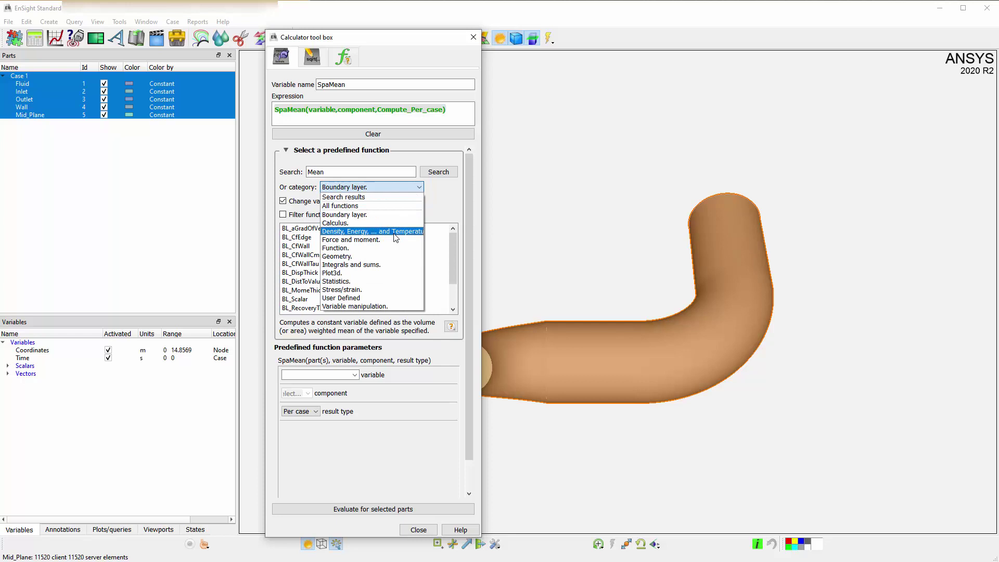
left_click(398, 229)
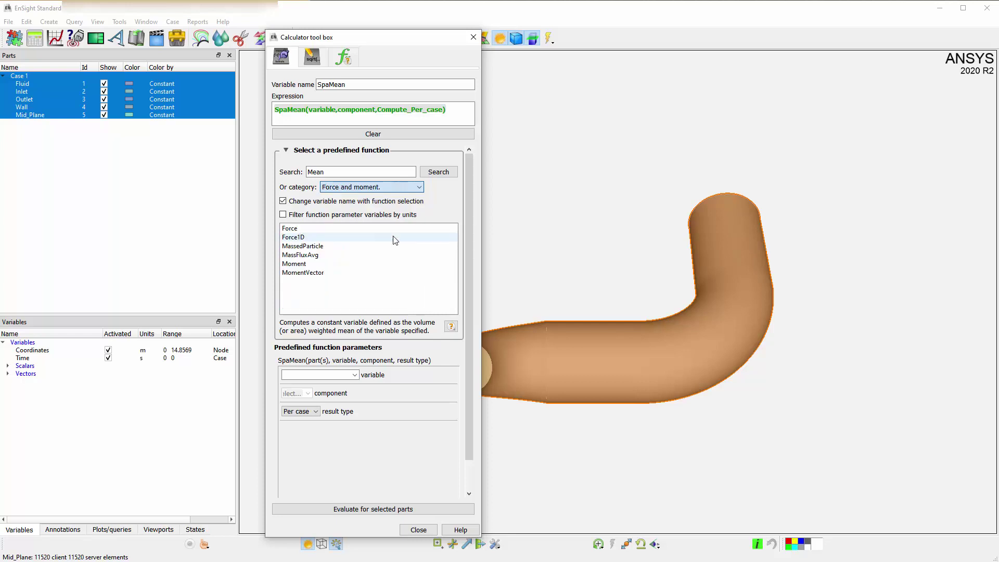
Step: Return to the Mean search results and clear the search text
left_click(392, 188)
left_click(377, 201)
double_click(353, 170)
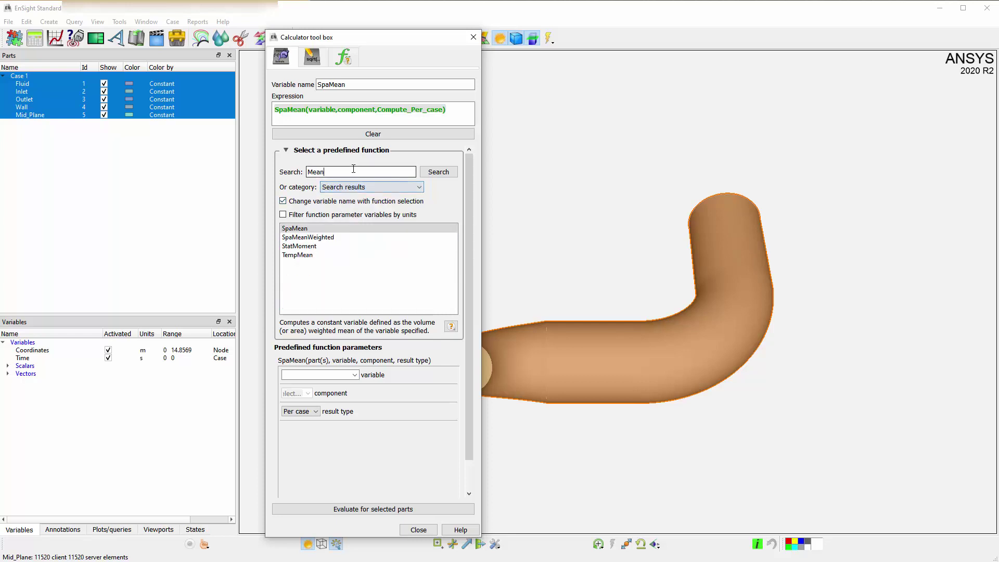
key("BackSpace")
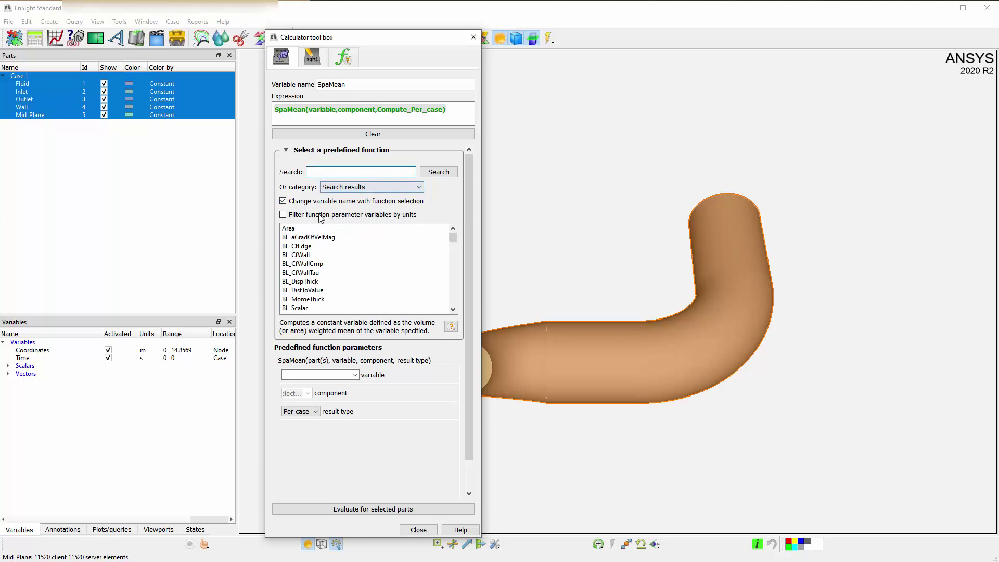
Step: Choose the Area function and set its result type to Per part
left_click(312, 229)
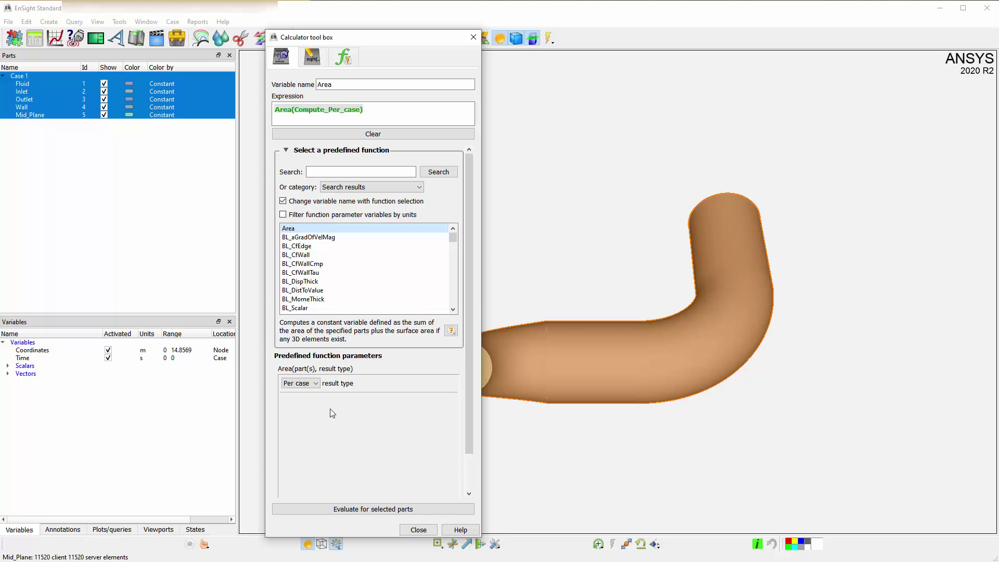
left_click(316, 385)
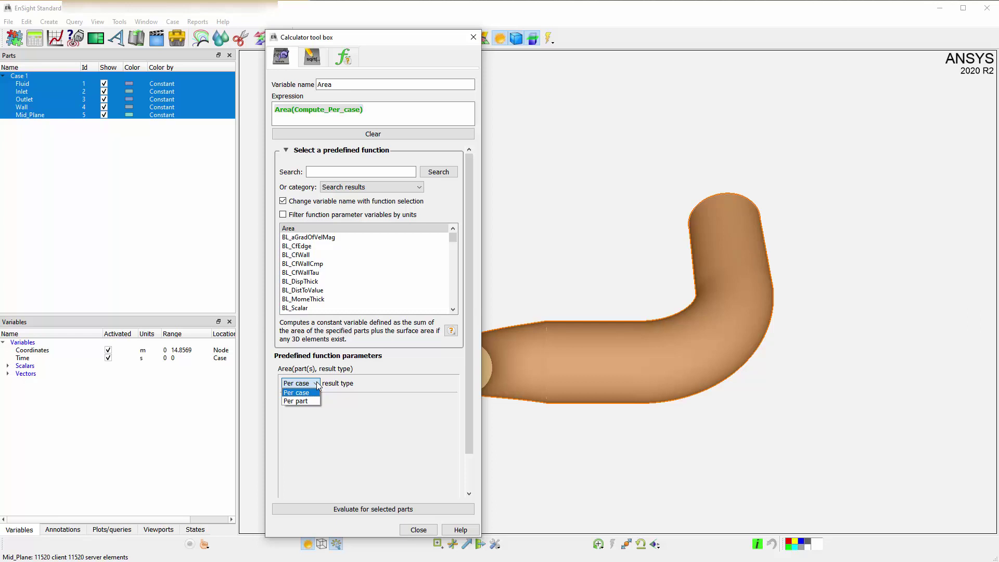
left_click(309, 400)
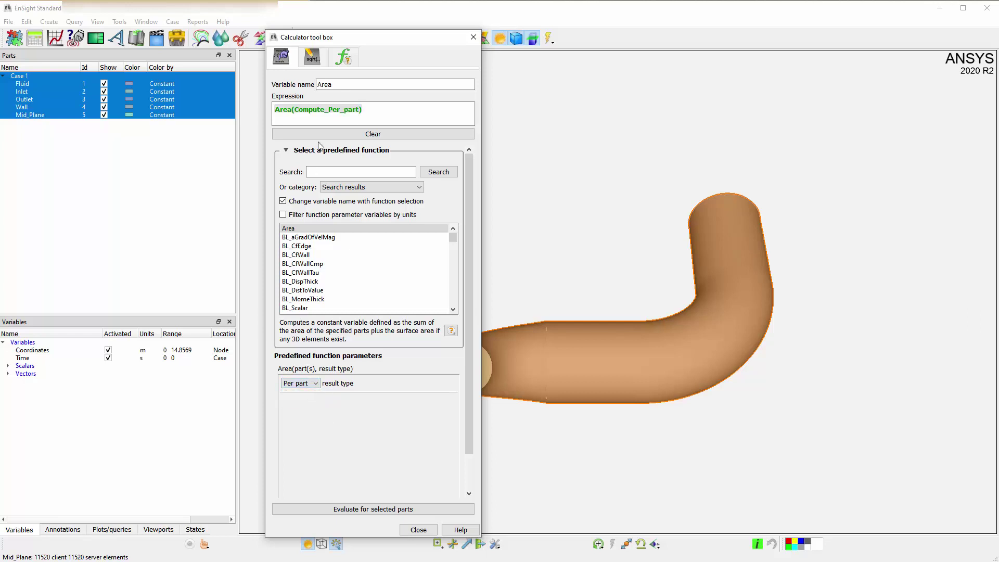
left_click(317, 170)
Step: Evaluate SpaMean of Pressure per part for the selected parts, then close the calculator
type("Spamean")
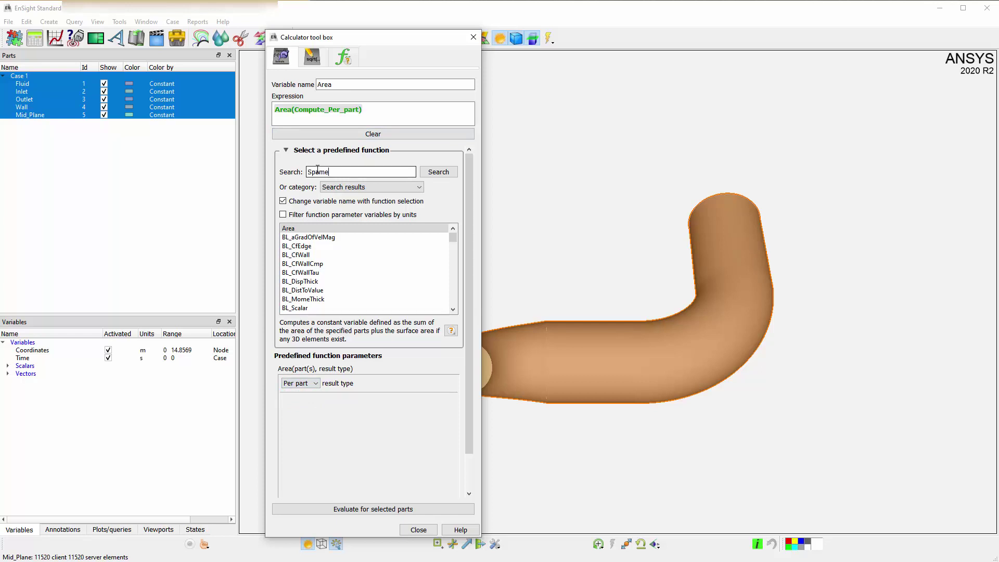
left_click(307, 229)
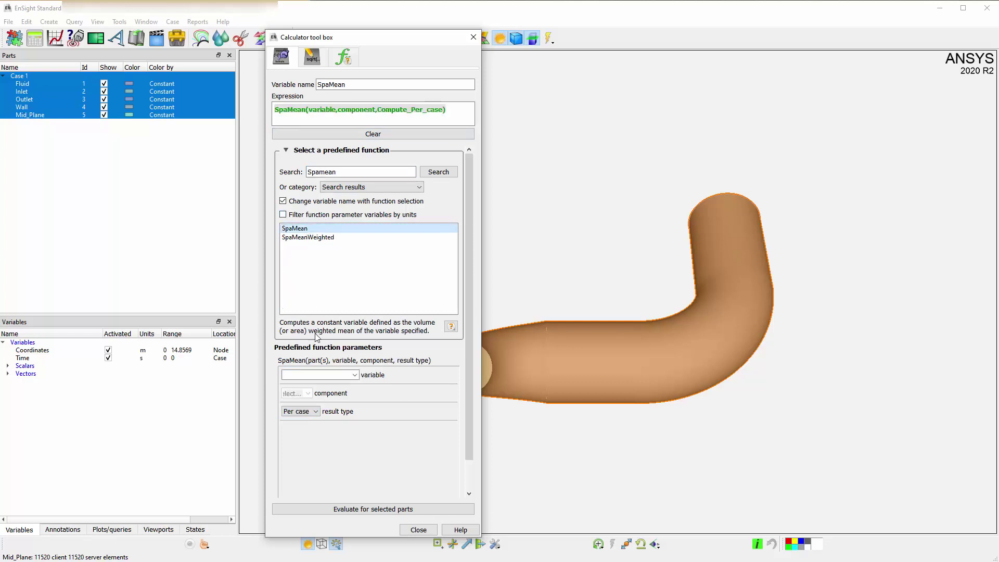
left_click(354, 375)
left_click(338, 392)
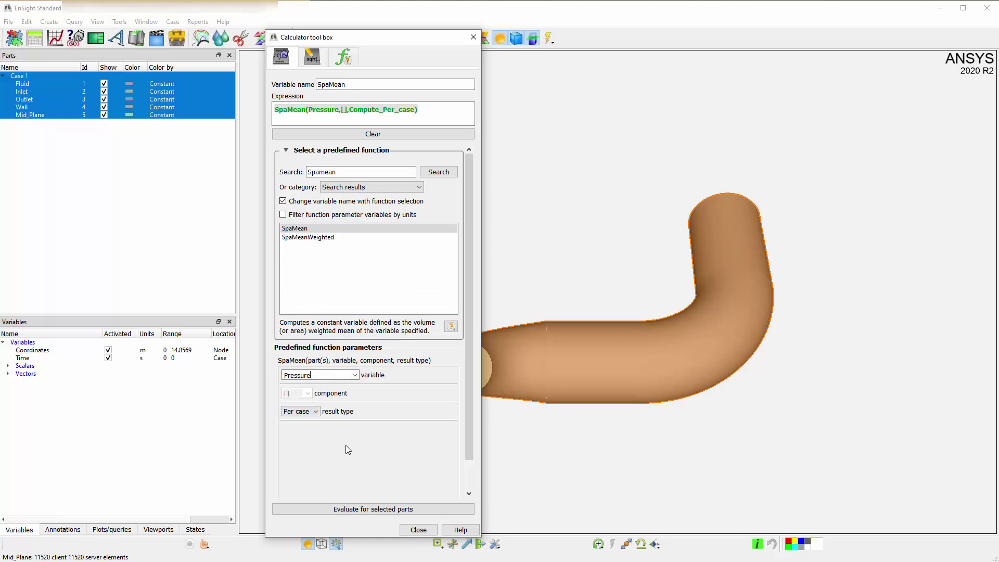
left_click(316, 411)
left_click(309, 430)
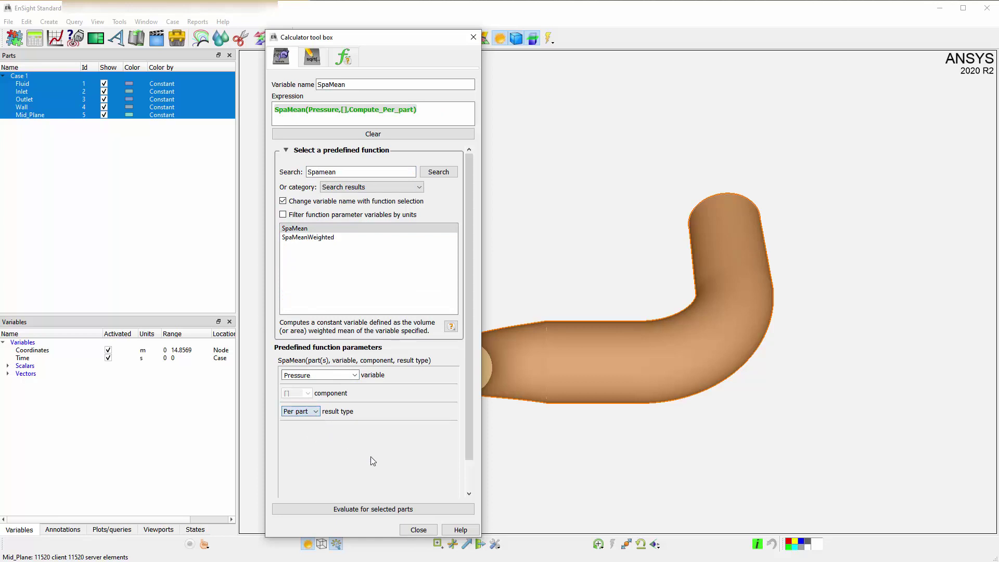
left_click(386, 509)
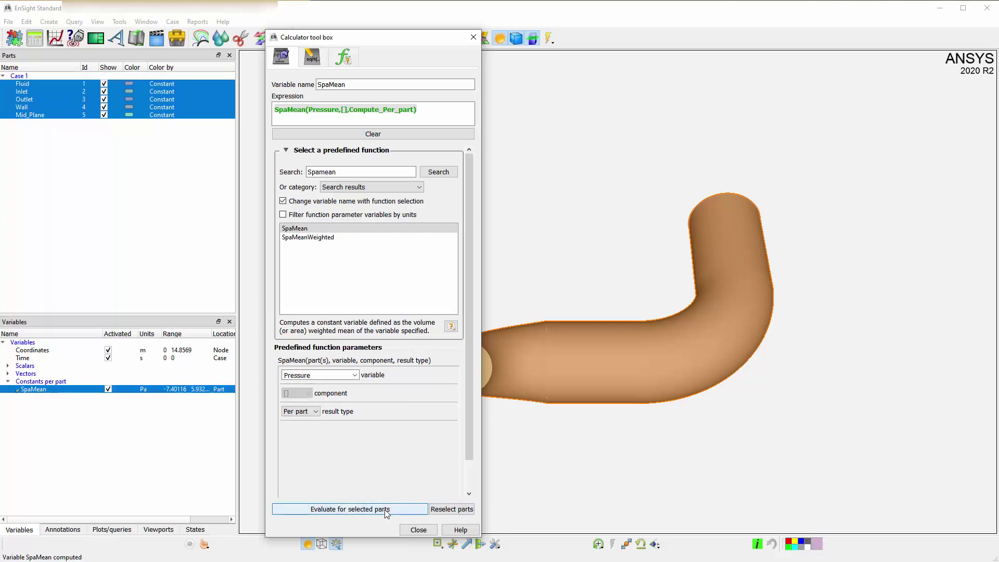
left_click(418, 529)
Step: Drag SpaMean into the viewport as a per-part table, then deselect the parts
left_click_drag(83, 366, 324, 202)
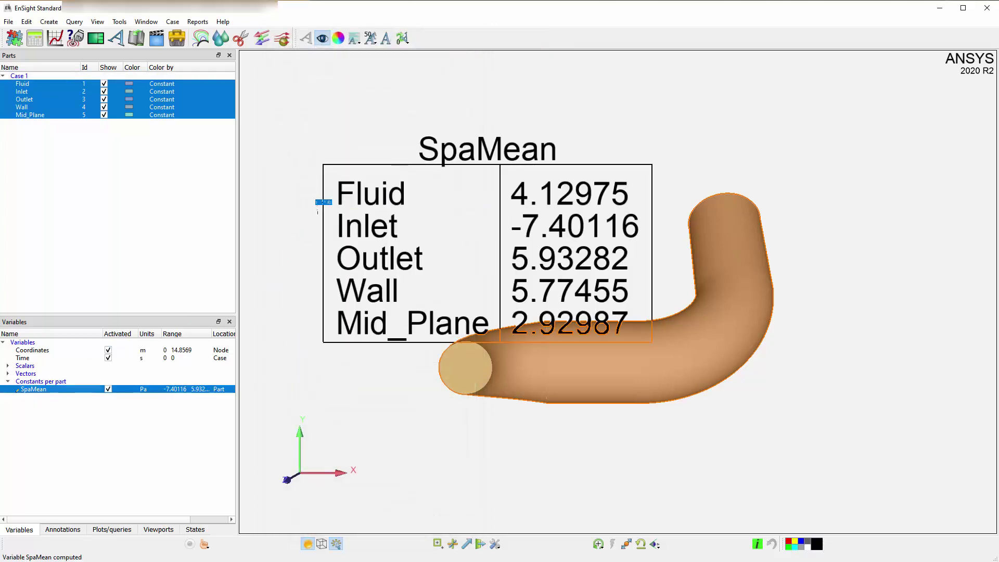
left_click(526, 205)
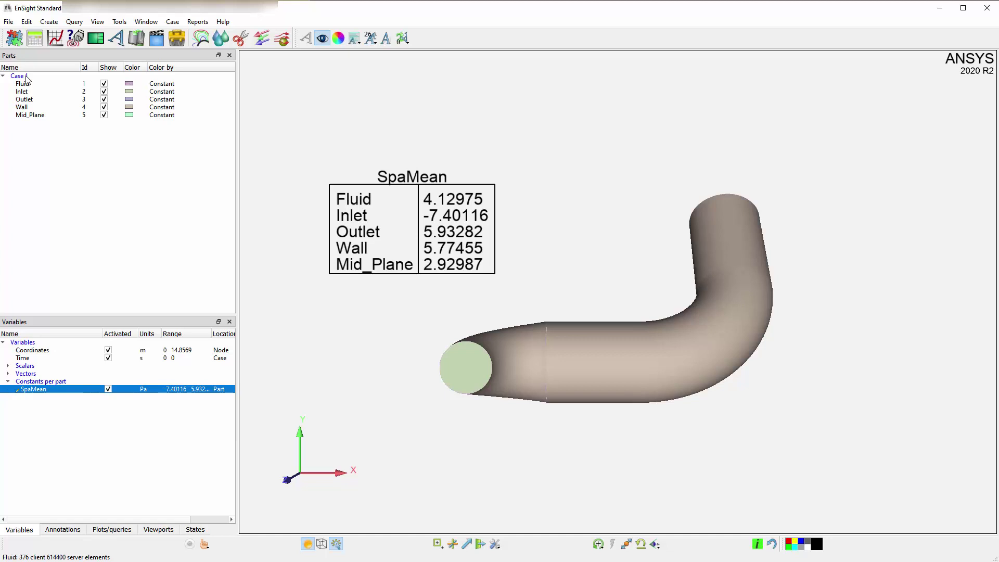
Step: On the general expression page, try Coordinates[X] named cx, then clear name and expression
left_click(35, 38)
left_click(312, 57)
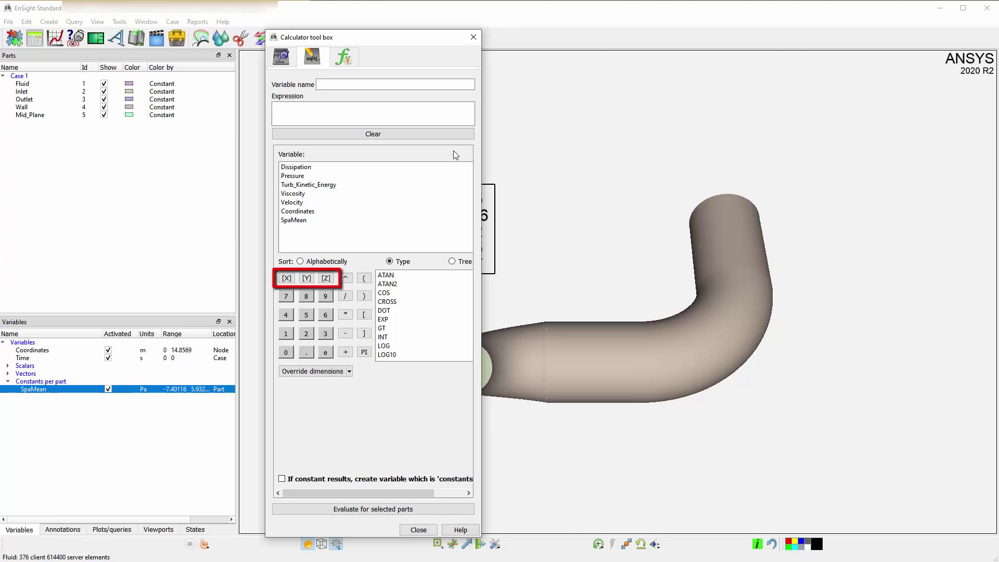
double_click(298, 211)
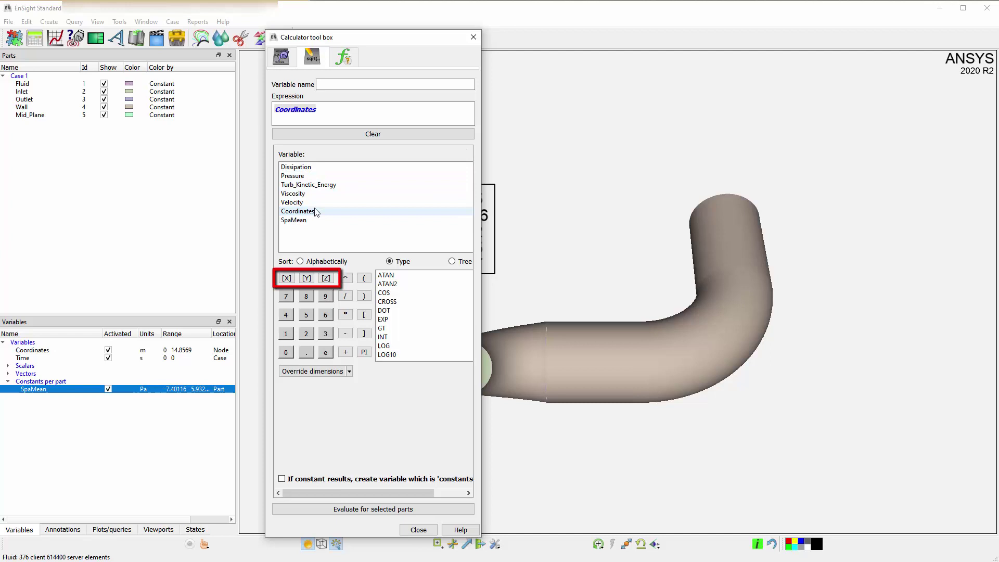
left_click(287, 279)
left_click(327, 84)
type("cx")
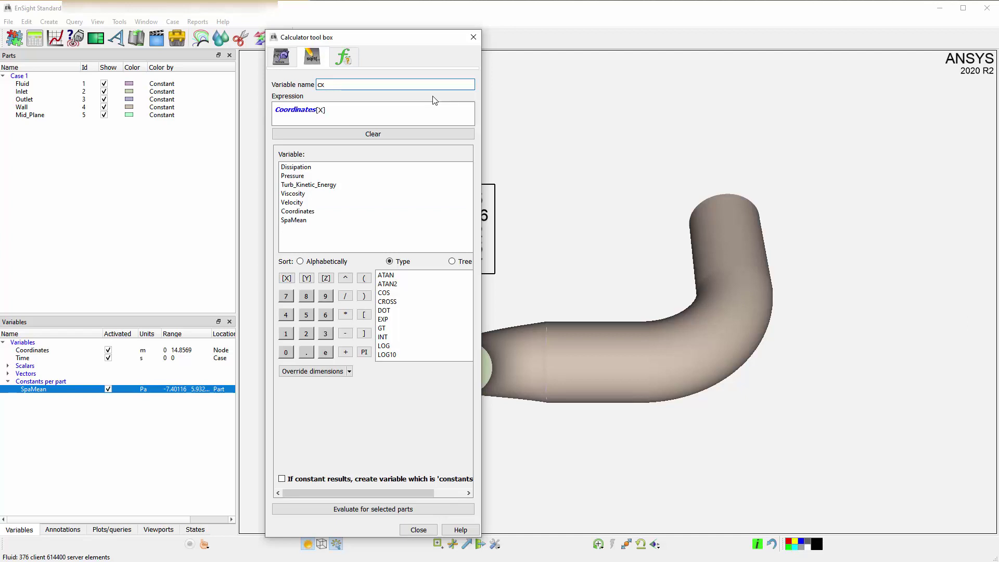
left_click(421, 133)
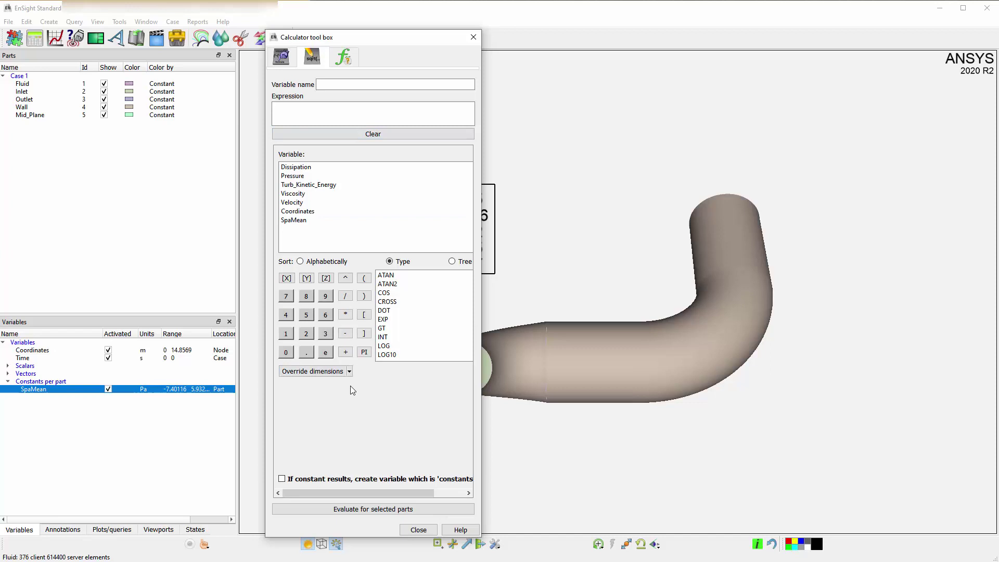
left_click(350, 373)
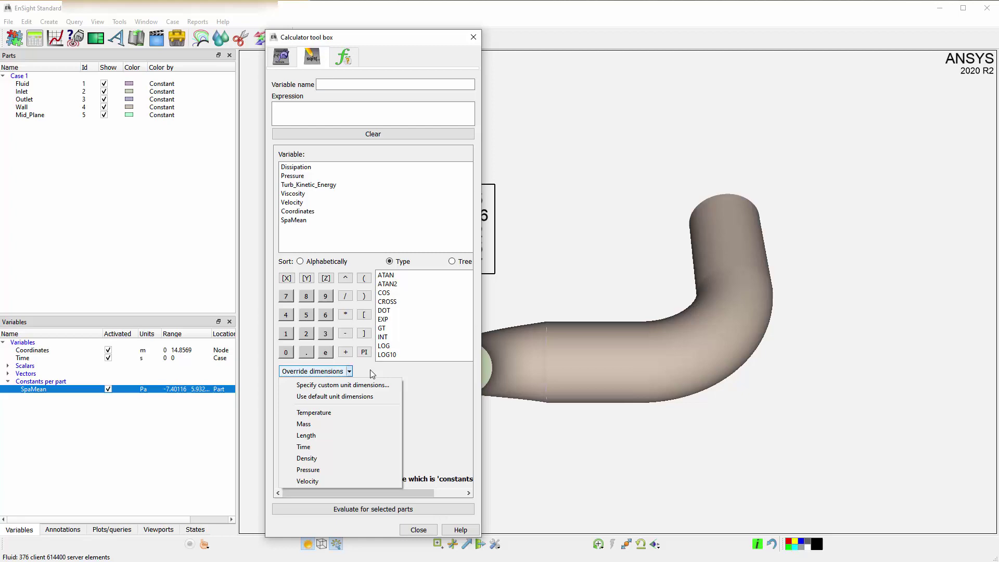
Step: Paste Pressure-SpaMean(plist, Velocity) as the expression and delete the leading Pressure- part
left_click(309, 115)
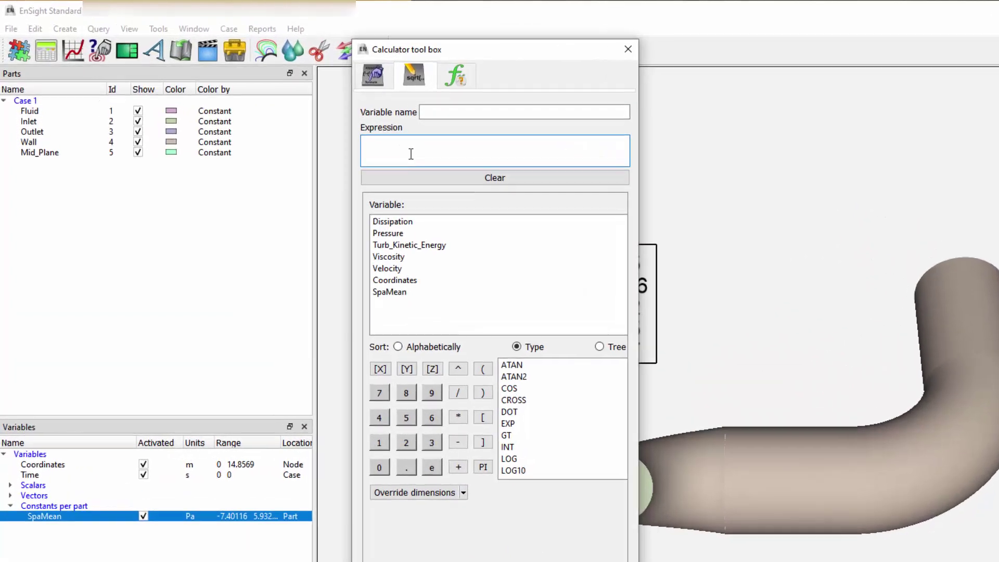
type("Pressure-SpaMean(plist, Velocity)")
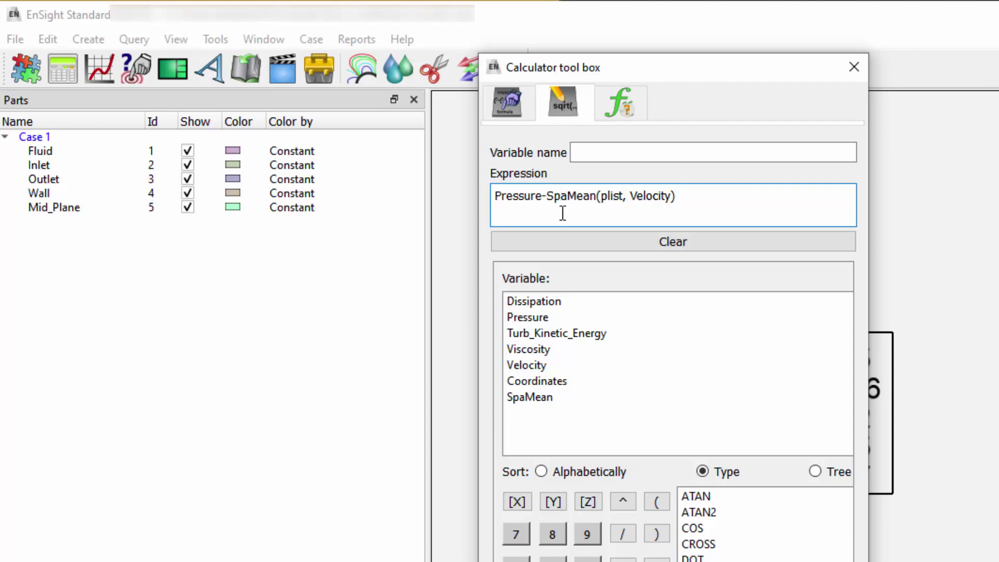
left_click(551, 191)
key("BackSpace")
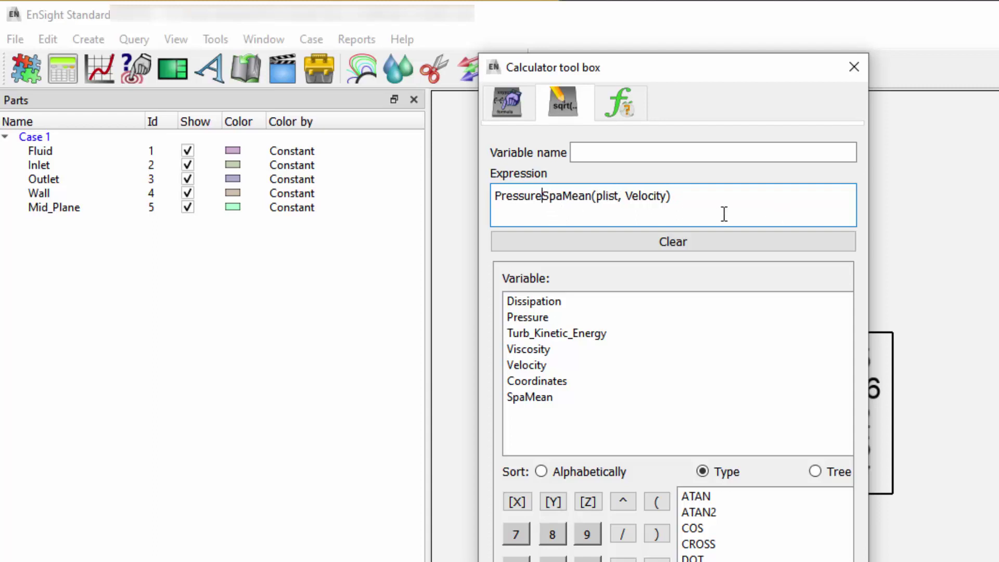
key("BackSpace")
key("BackSpace")
key("BackSpace")
key("BackSpace")
key("BackSpace")
key("BackSpace")
key("BackSpace")
key("BackSpace")
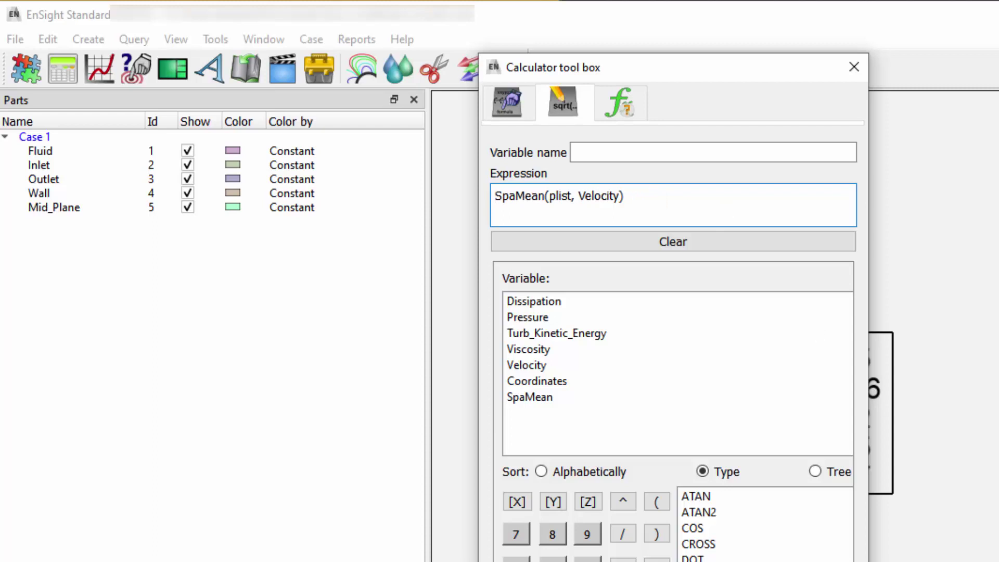
key("alt+Tab")
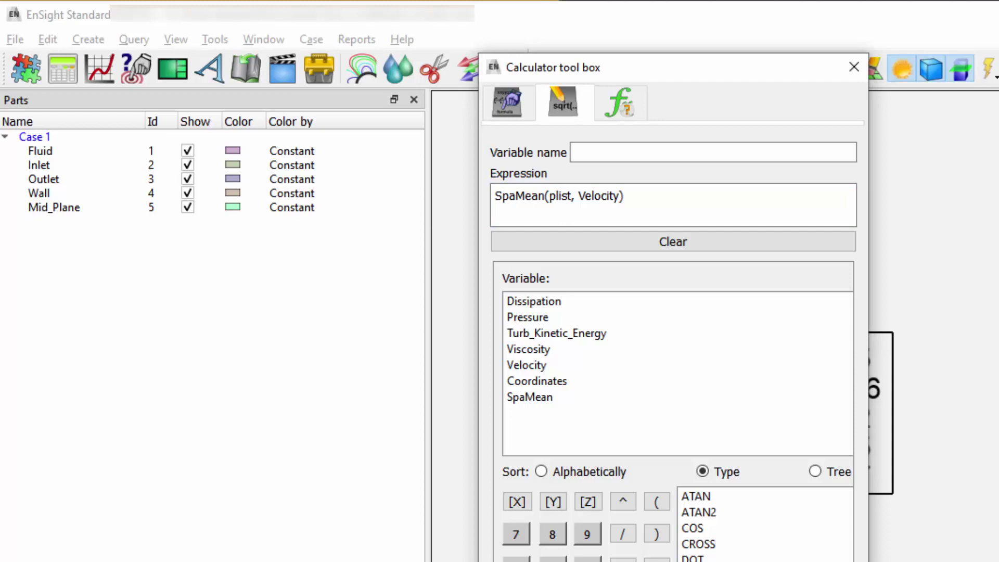
Step: Close the calculator and hide all parts of Case 1
key("alt+Tab")
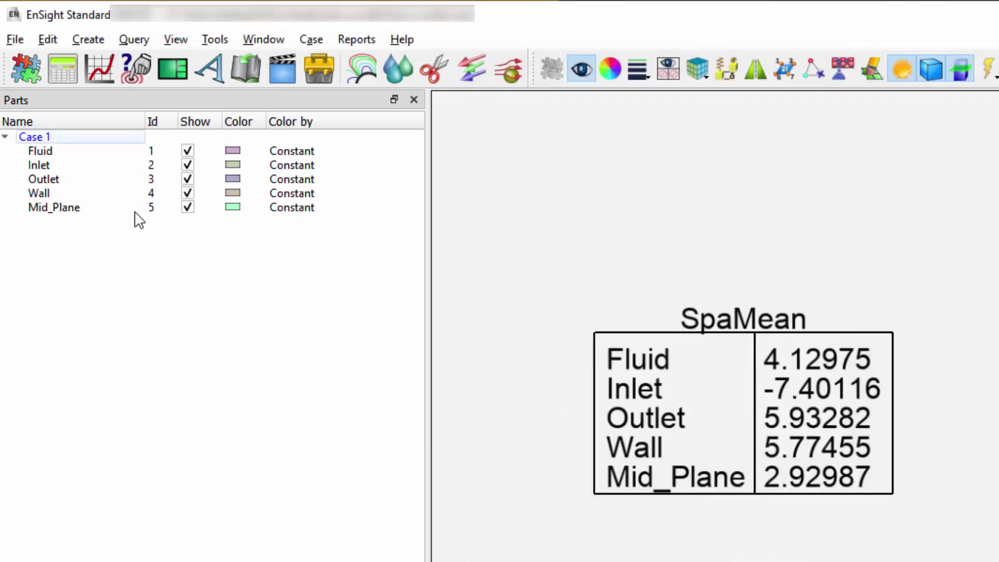
left_click(61, 137)
right_click(61, 136)
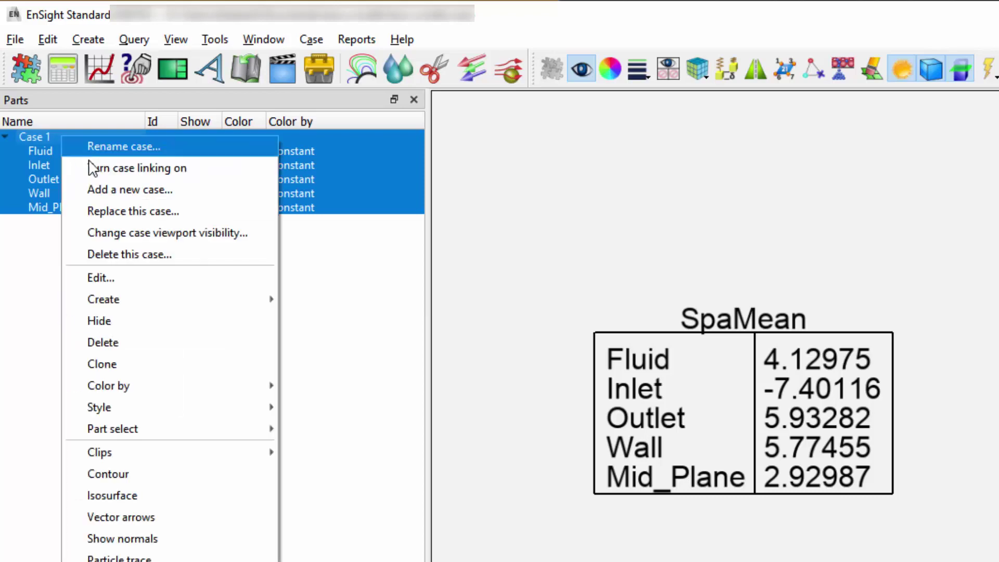
left_click(107, 316)
Step: Create an X clip through the Fluid part and color it by Velocity
left_click(59, 147)
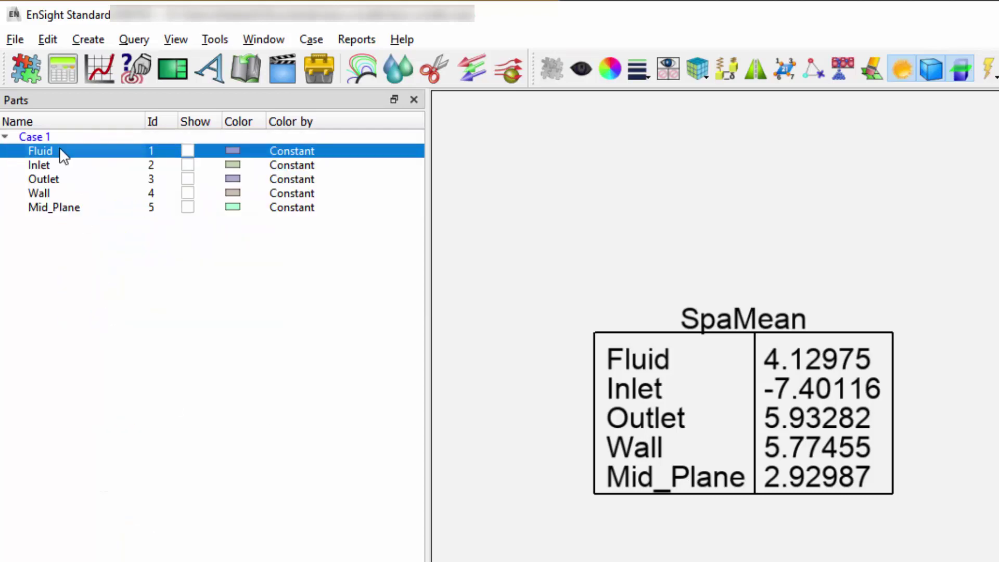
right_click(59, 146)
mouse_move(202, 333)
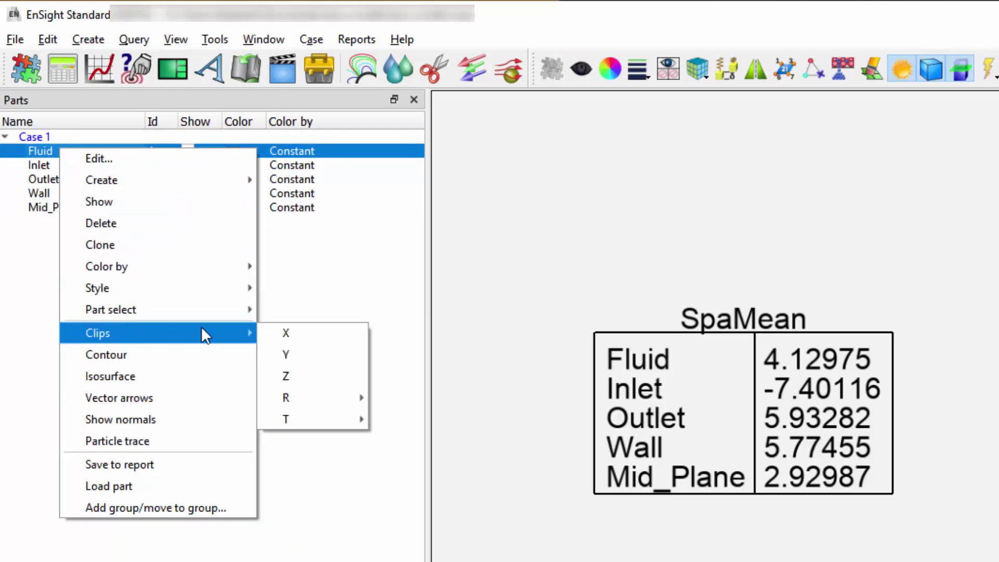
left_click(289, 332)
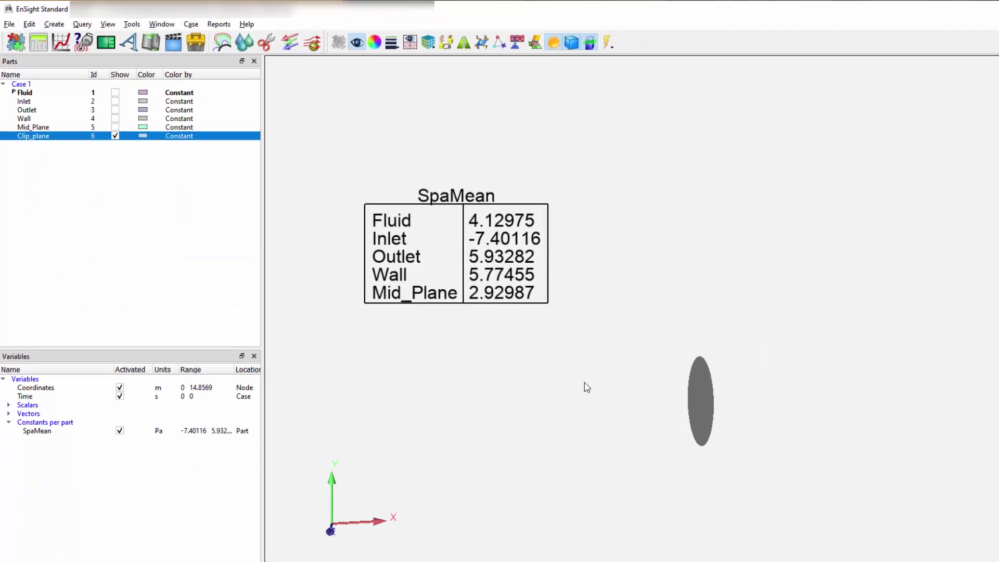
left_click(698, 396)
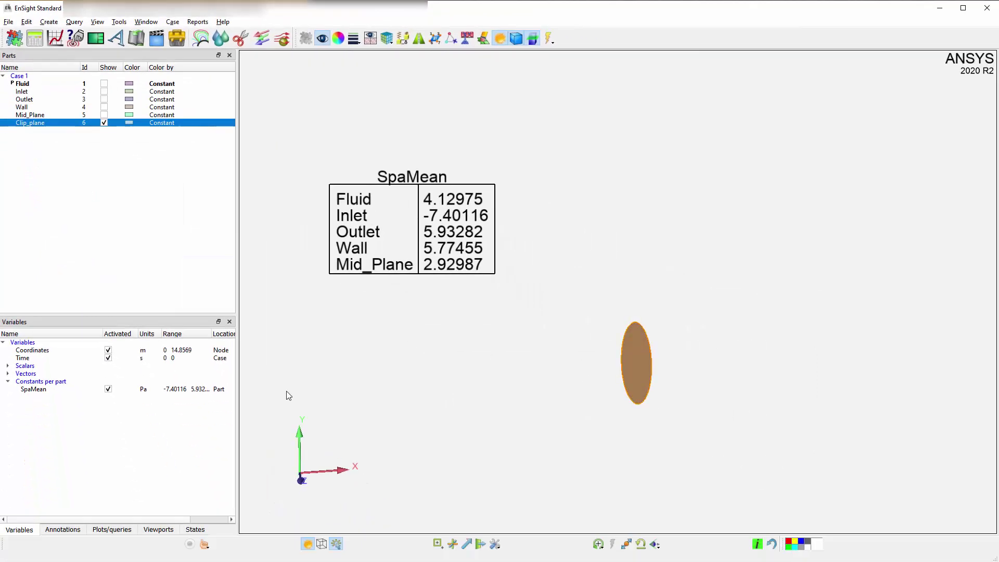
left_click(8, 373)
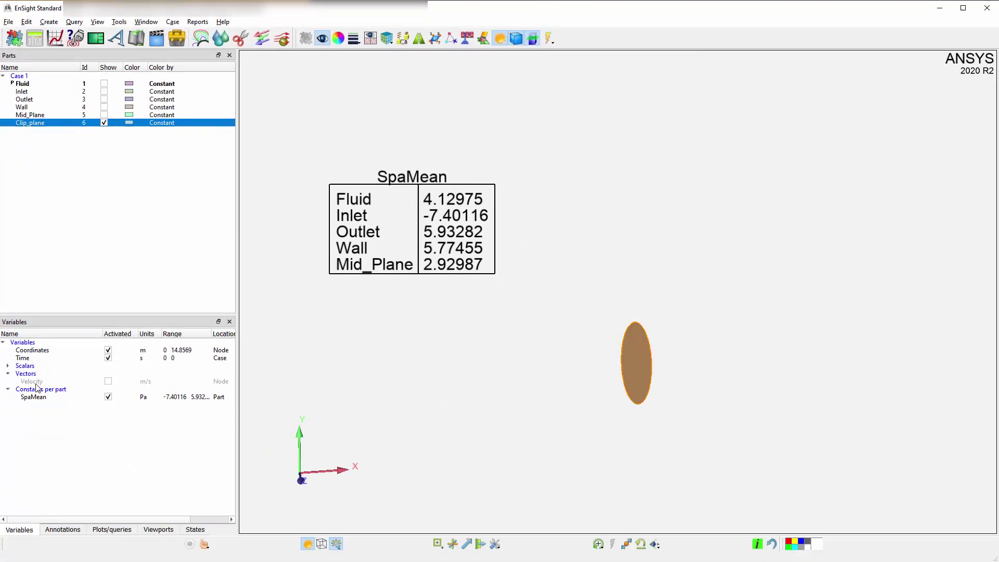
left_click_drag(36, 382, 631, 358)
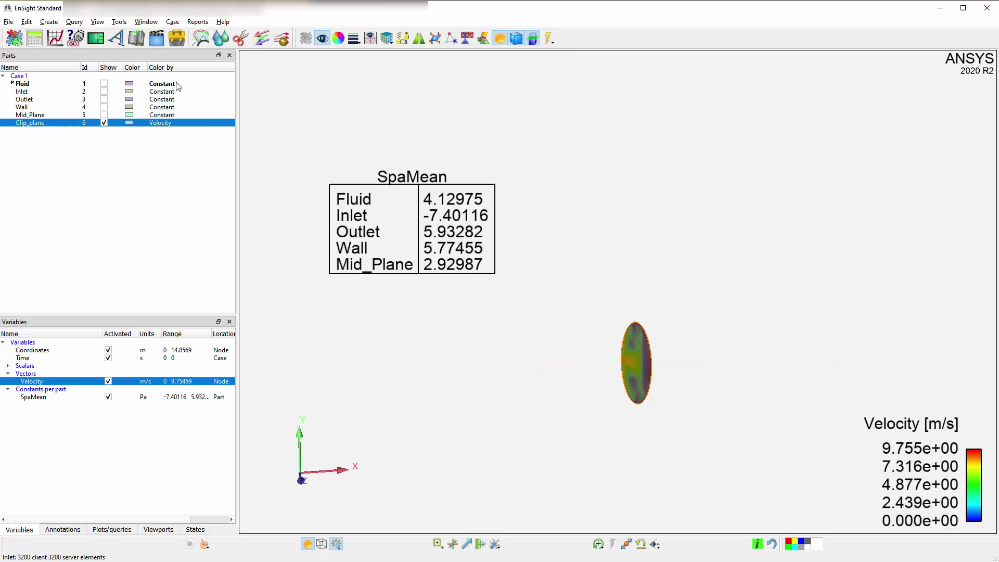
left_click(75, 38)
Step: Set up the SpaMean function on the Velocity [] component
left_click(320, 170)
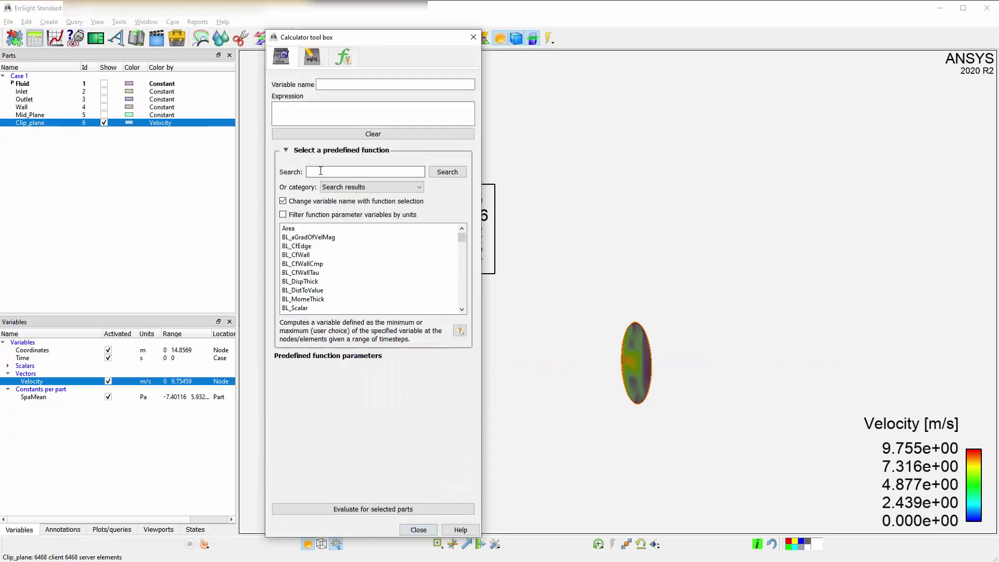
type("SpaMean")
key("Return")
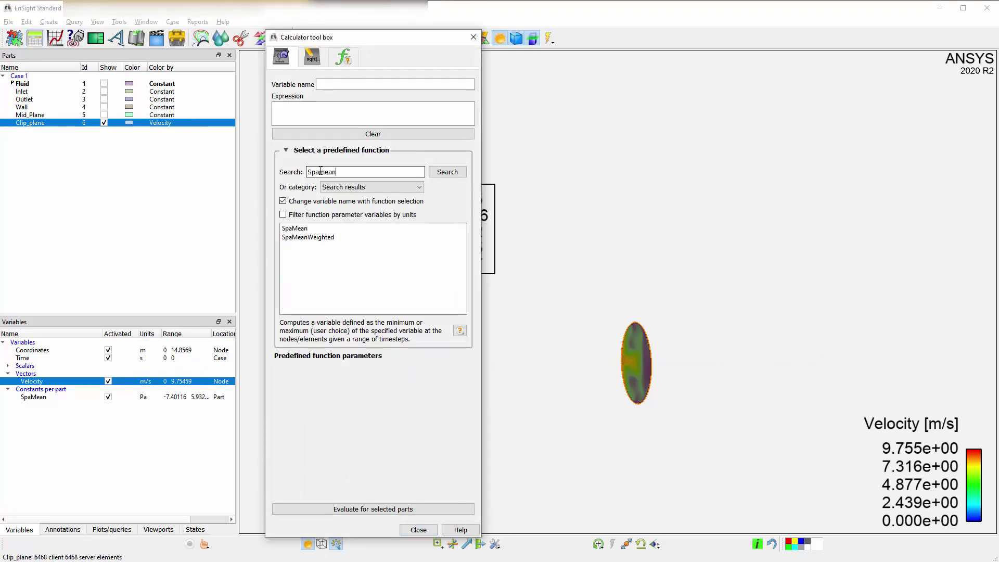
left_click(300, 228)
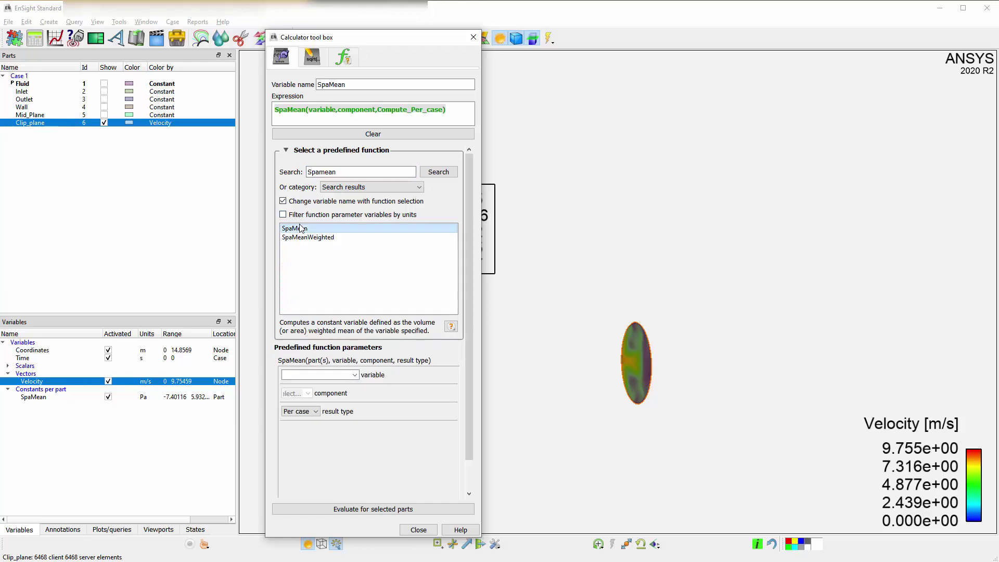
left_click(356, 374)
left_click(292, 416)
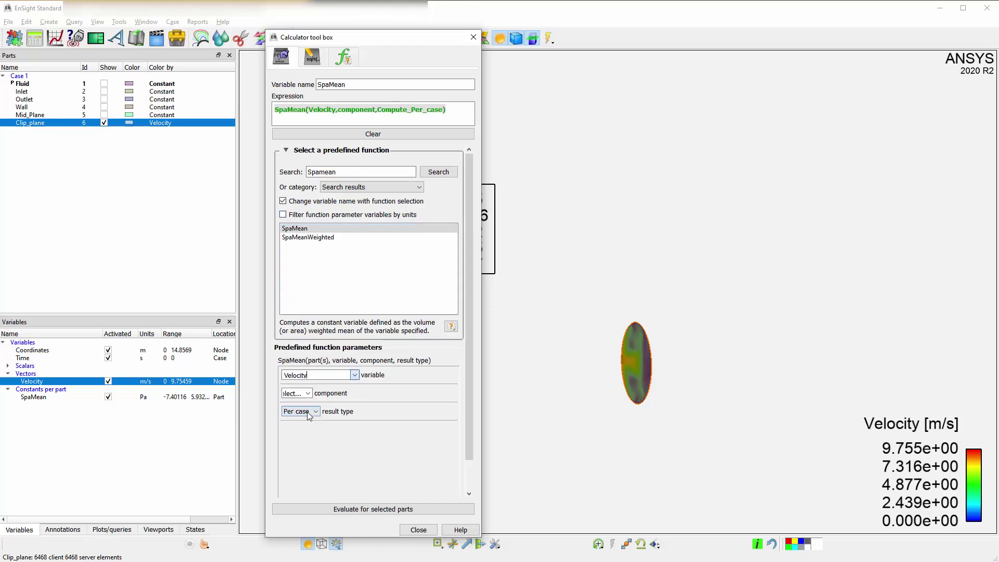
left_click(308, 394)
left_click(288, 403)
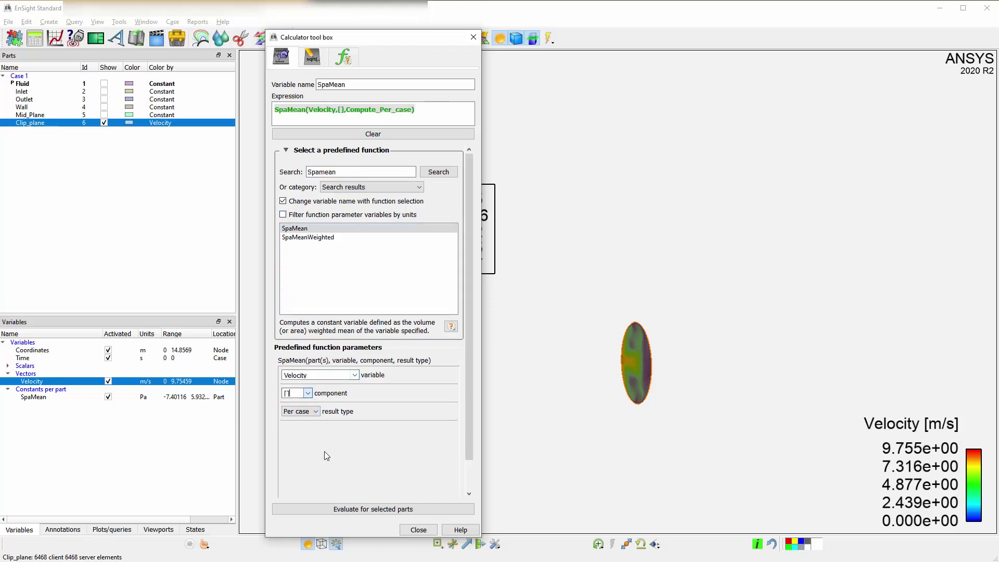
Step: Name the variable SpaMean2, evaluate it for the selected parts, and close the calculator
left_click(365, 84)
type("2")
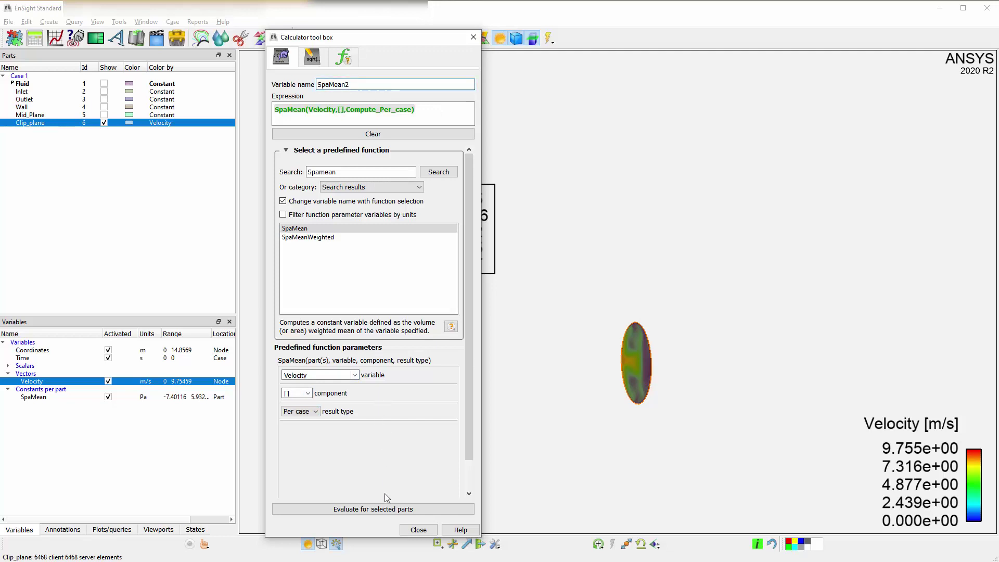
left_click(385, 508)
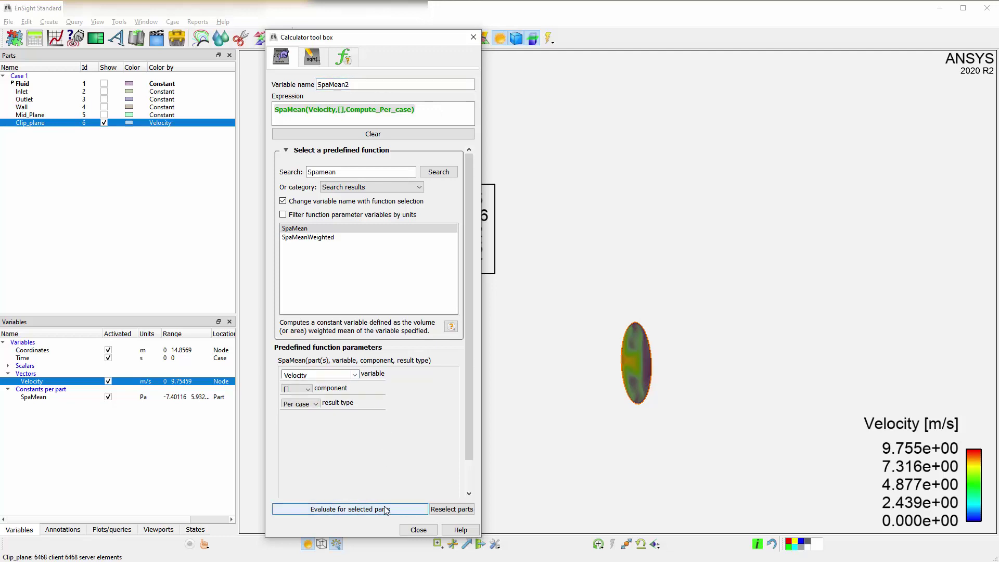
left_click(416, 529)
Step: Place a SpaMean2 value annotation in the viewport, left of the legend
left_click(8, 405)
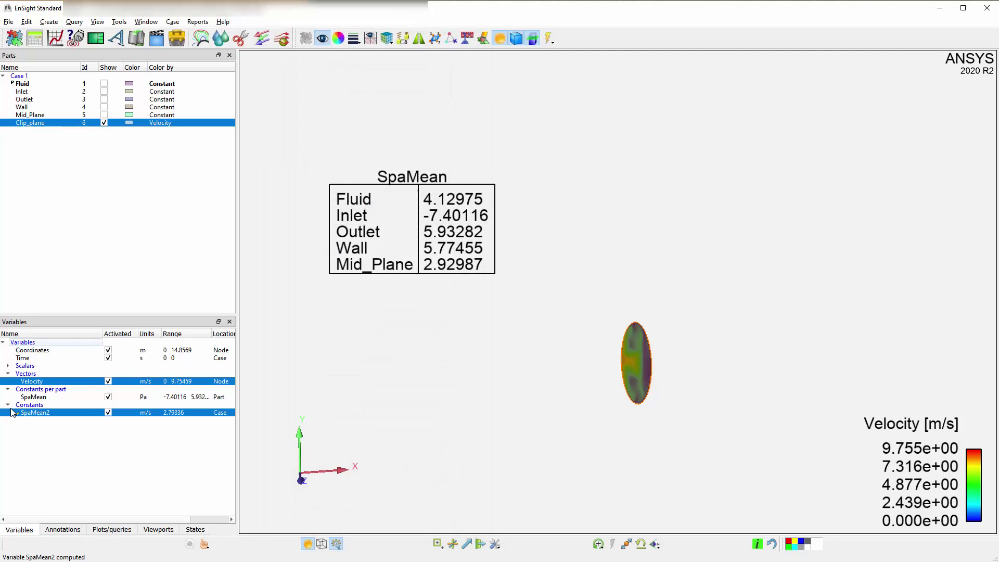
left_click(31, 413)
left_click_drag(31, 413, 524, 464)
left_click_drag(731, 451, 624, 456)
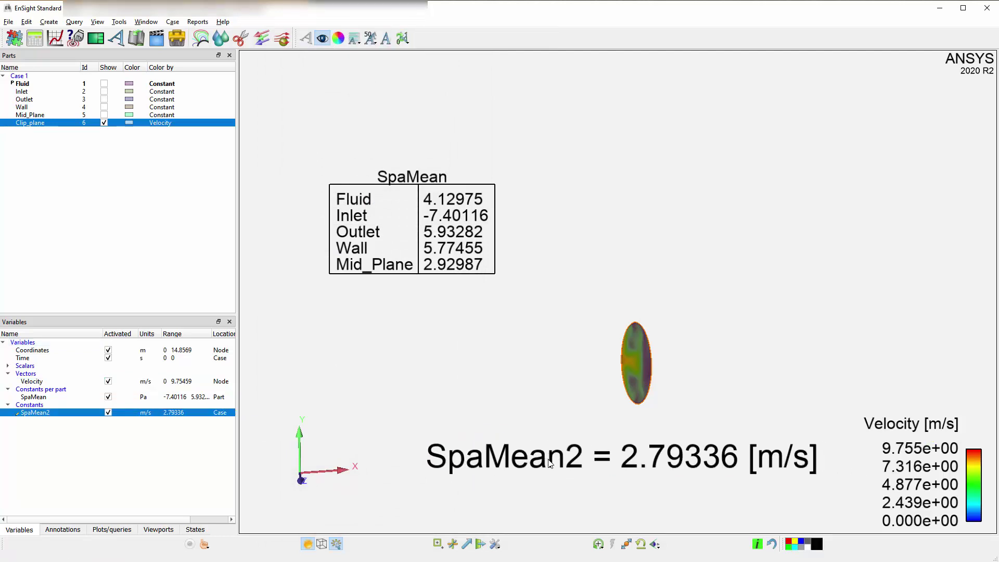
Step: Slide the X clip plane along the pipe and watch SpaMean2 update to 2.73761 m/s
left_click(29, 76)
left_click(635, 368)
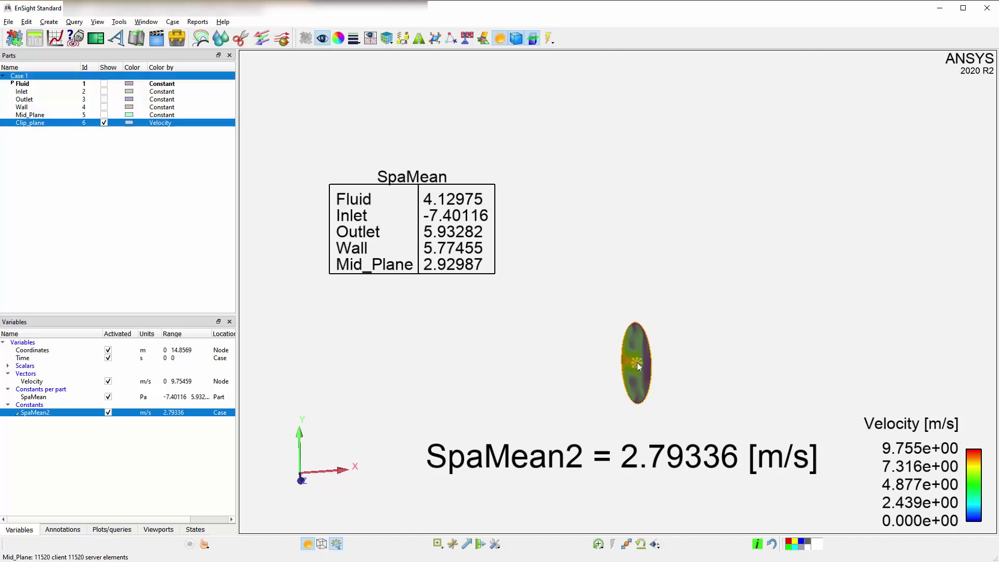
left_click_drag(635, 367, 401, 363)
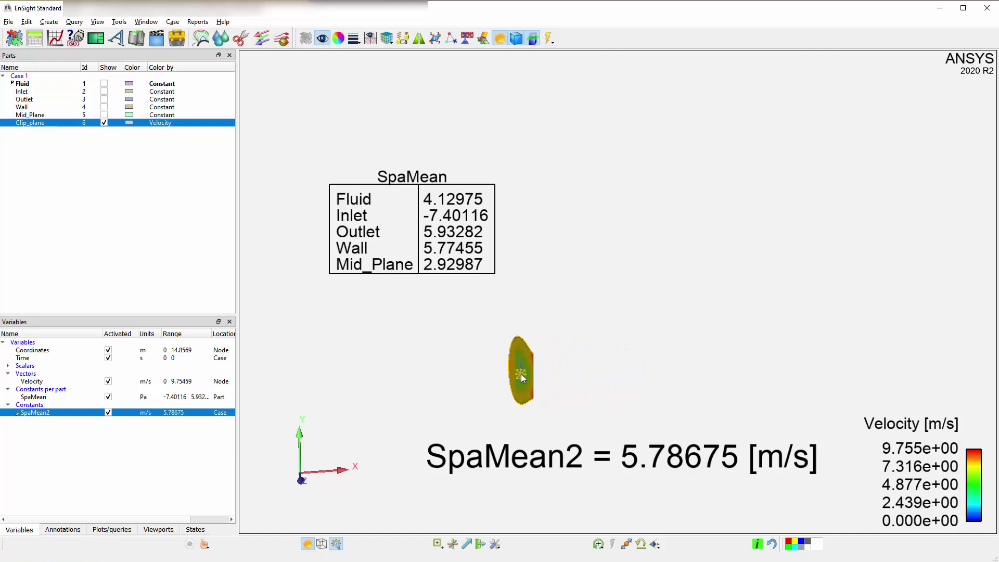
left_click_drag(521, 376, 975, 406)
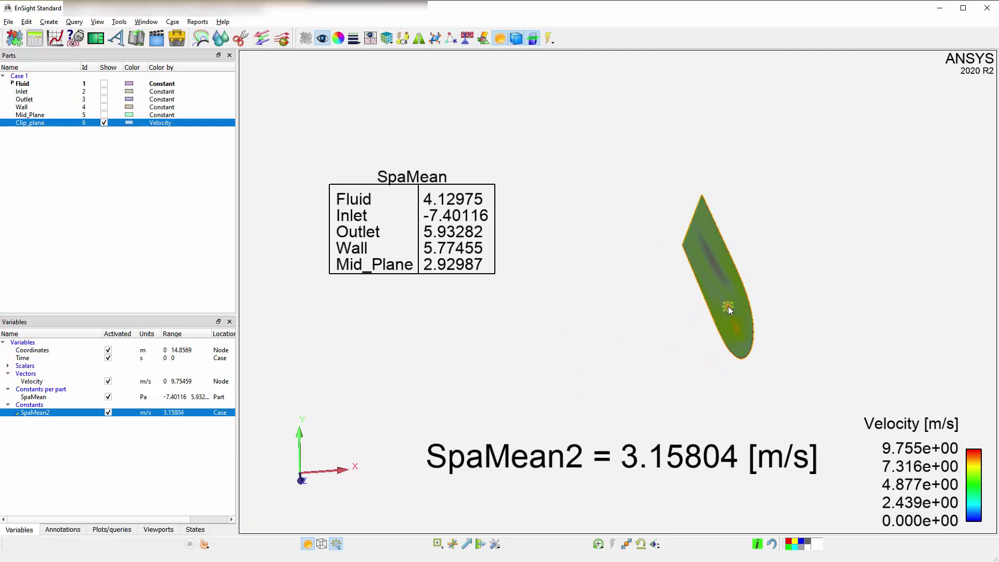
left_click_drag(720, 311, 494, 391)
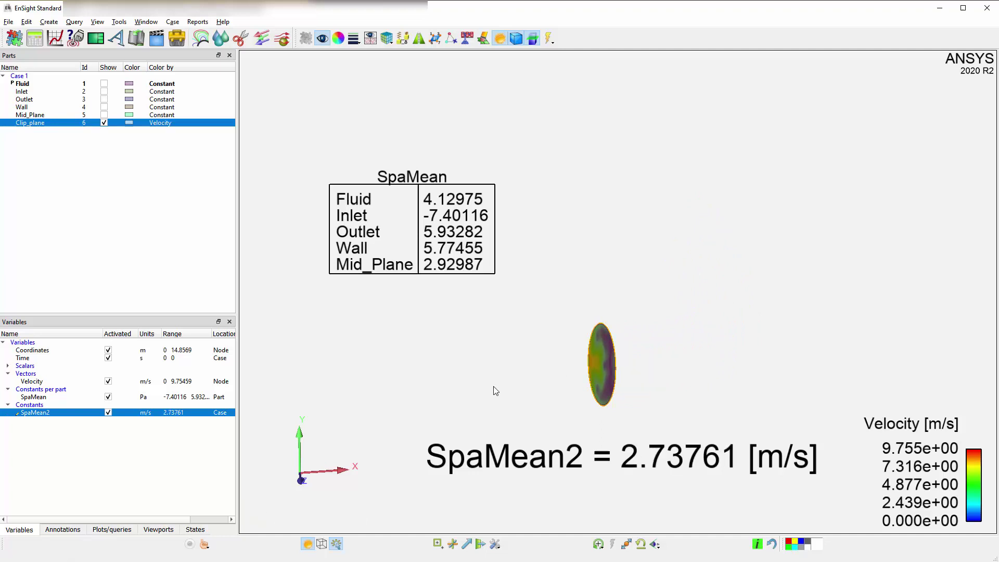
Step: Reopen the calculator and evaluate the EleSize function as a new element-size scalar
left_click(41, 41)
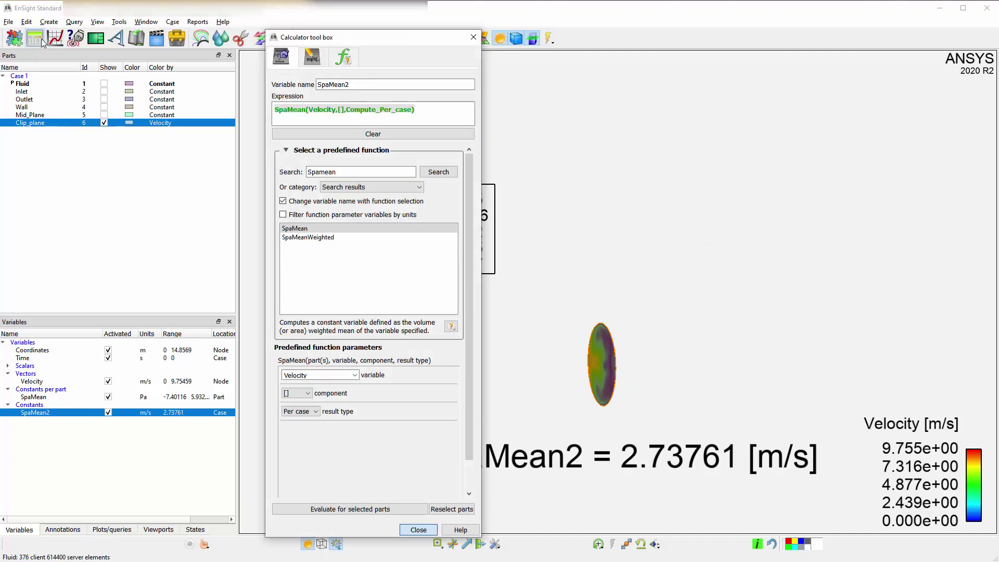
left_click(343, 172)
double_click(343, 172)
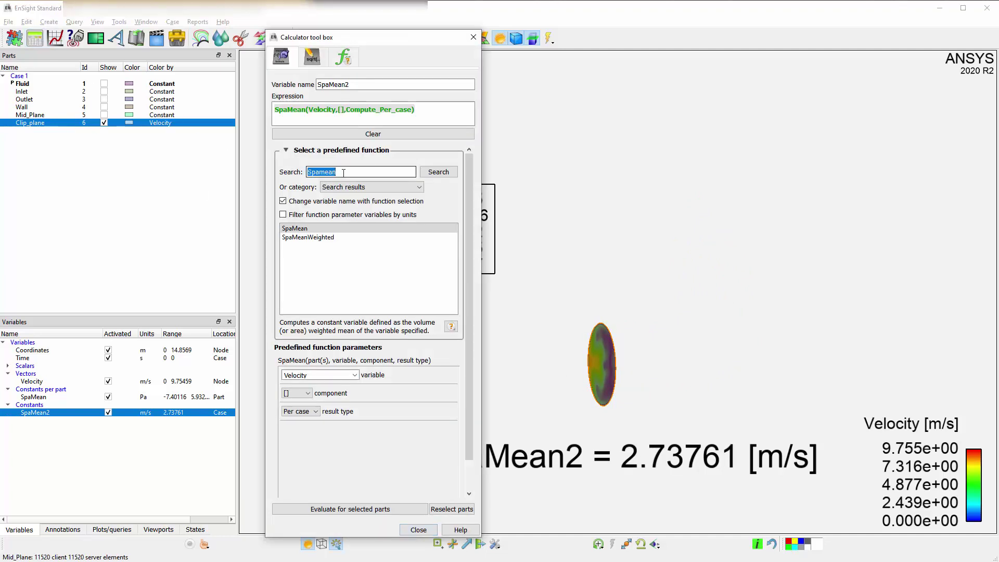
type("Elesize")
key("Return")
left_click(305, 229)
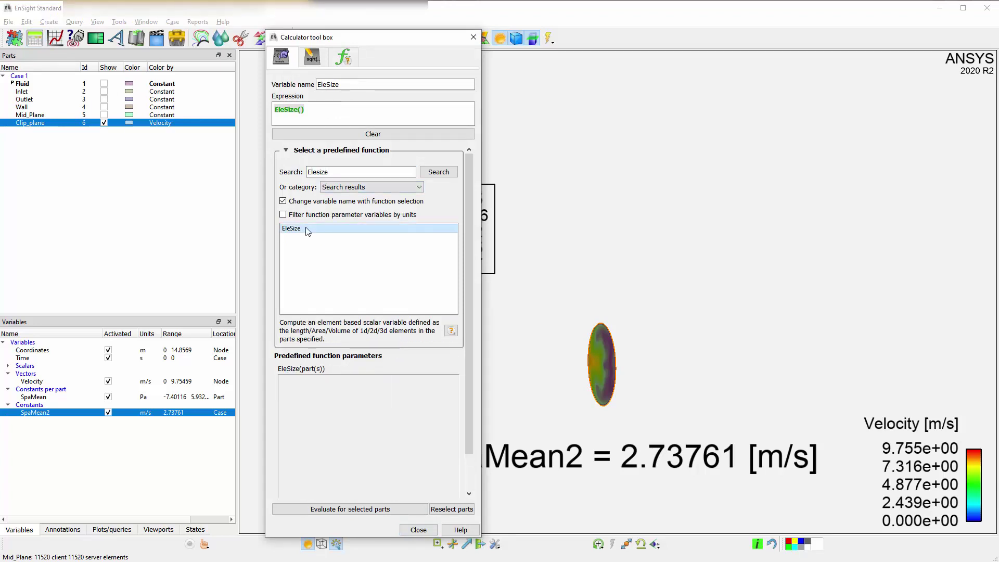
left_click(394, 509)
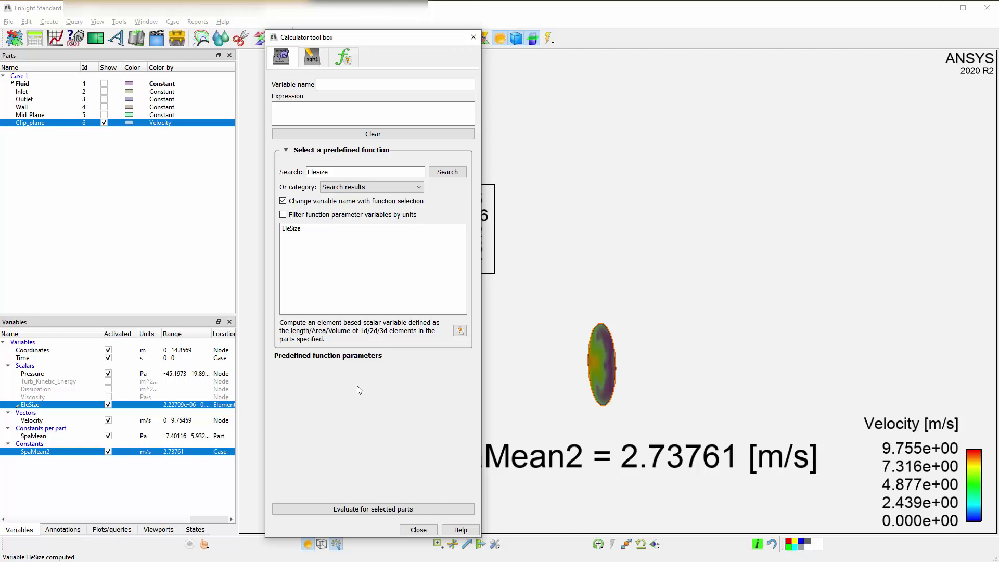
double_click(343, 172)
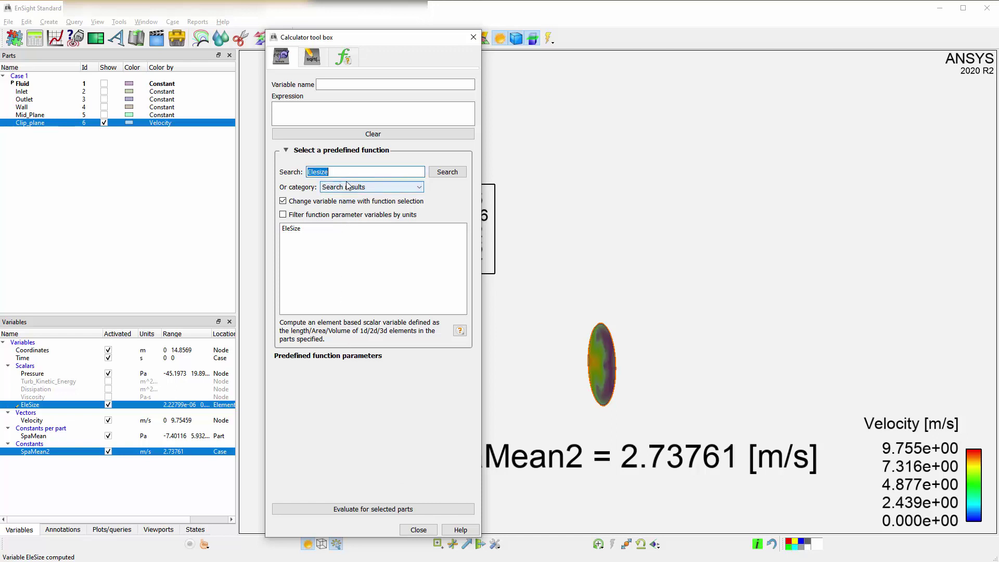
Step: Search 'Temp' to preview TempMean and TempMinmaxField, then clear the search text
type("Temp")
key("Return")
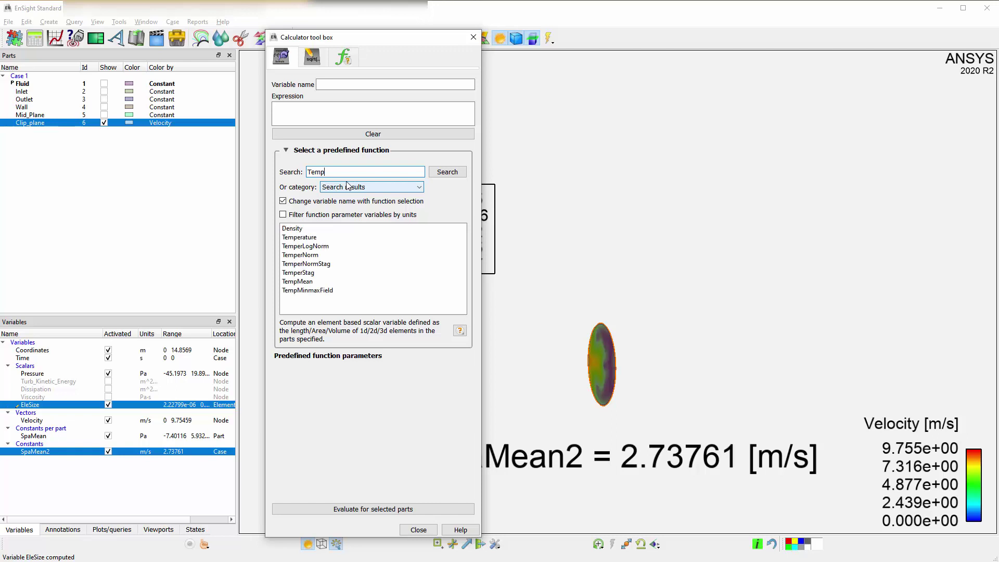
left_click(315, 282)
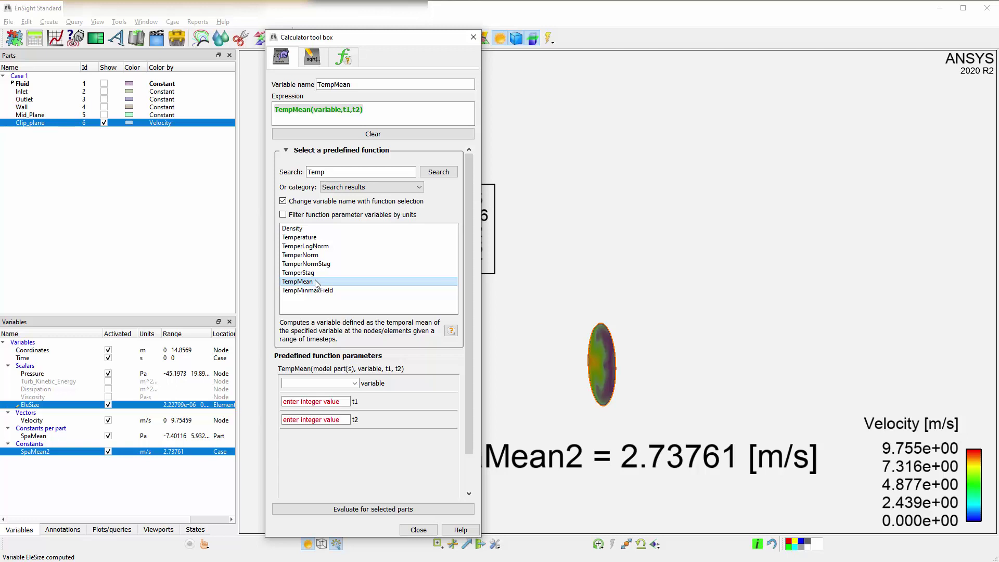
left_click(359, 291)
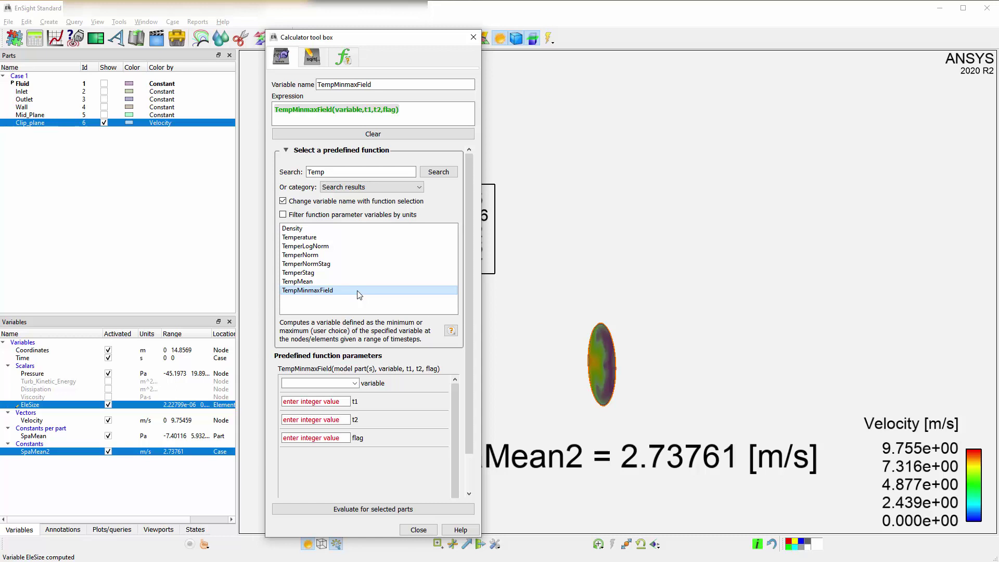
double_click(335, 174)
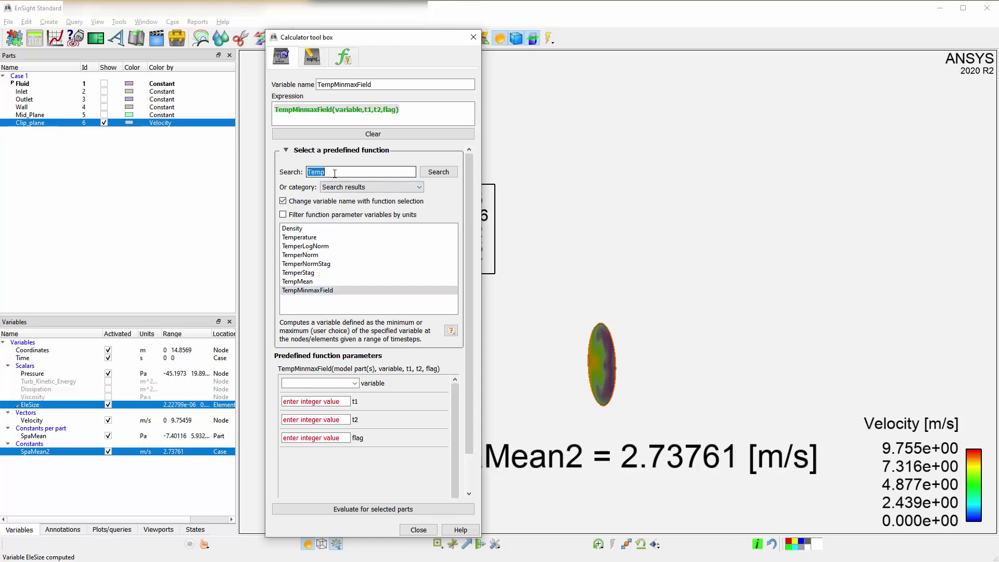
key("BackSpace")
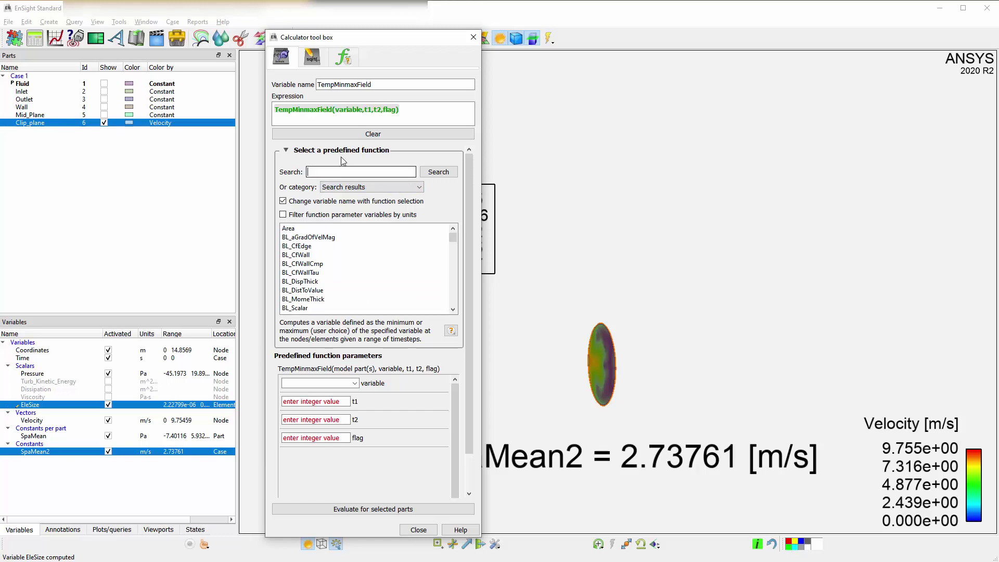
Step: Clear the pending expression and scroll through the predefined function list to sumPerPartArg
left_click(364, 134)
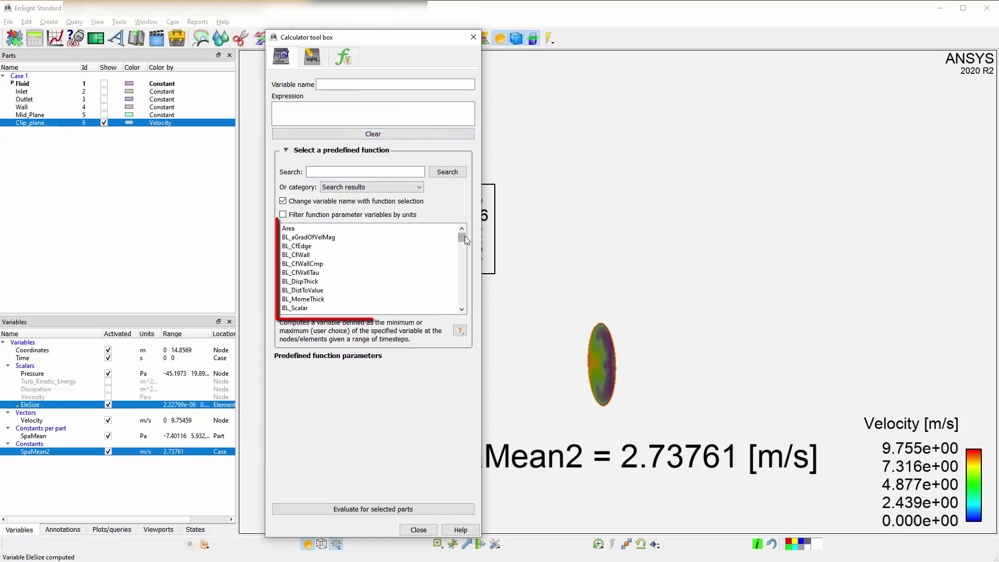
left_click_drag(464, 238, 463, 261)
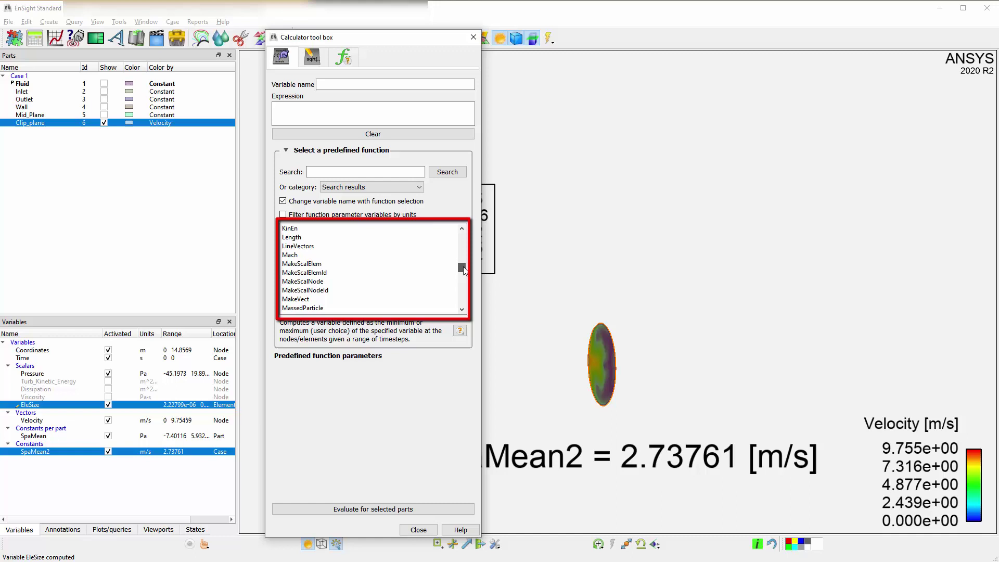
left_click_drag(463, 266, 462, 302)
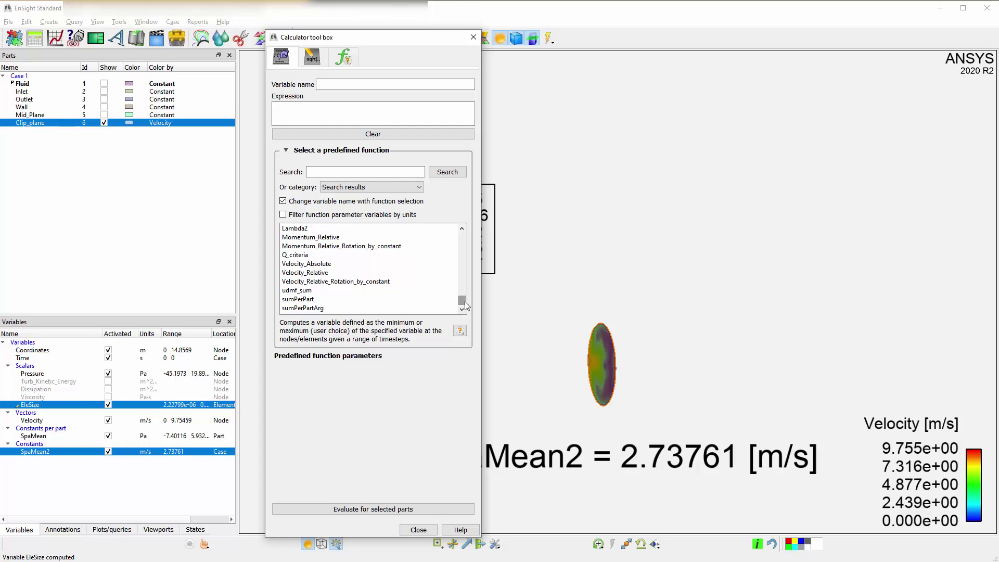